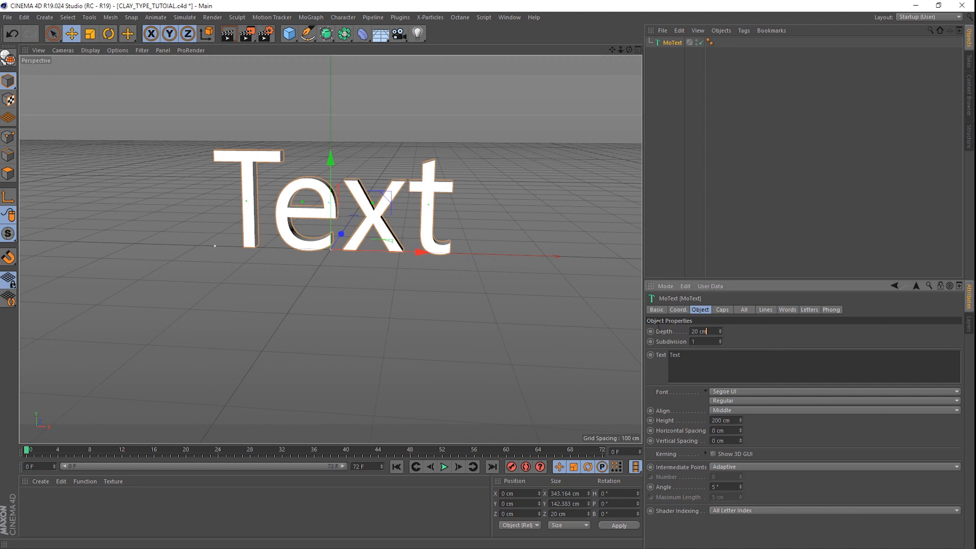
Set the text object's depth to 50 cm and change its wording to "FUN!".
text(50)
key(Return)
click(724, 360)
double_click(672, 356)
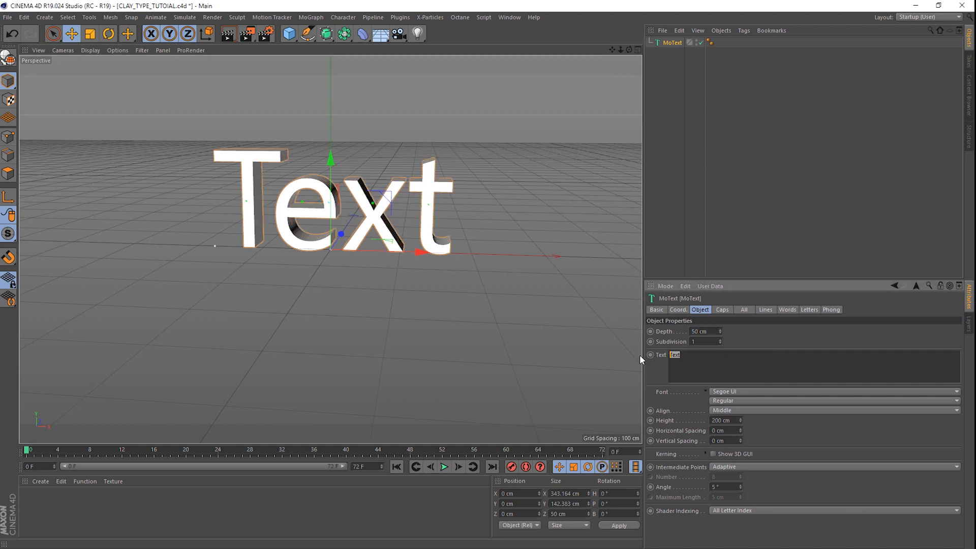
text(FUN!)
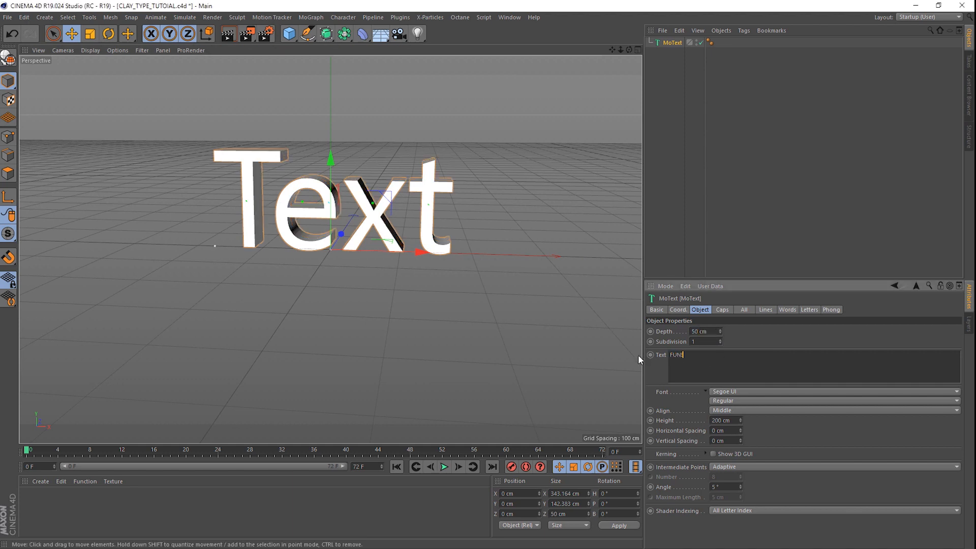
Change the text's font to Arial and set its height to 300 cm.
click(734, 393)
scroll(771, 249, up, 15)
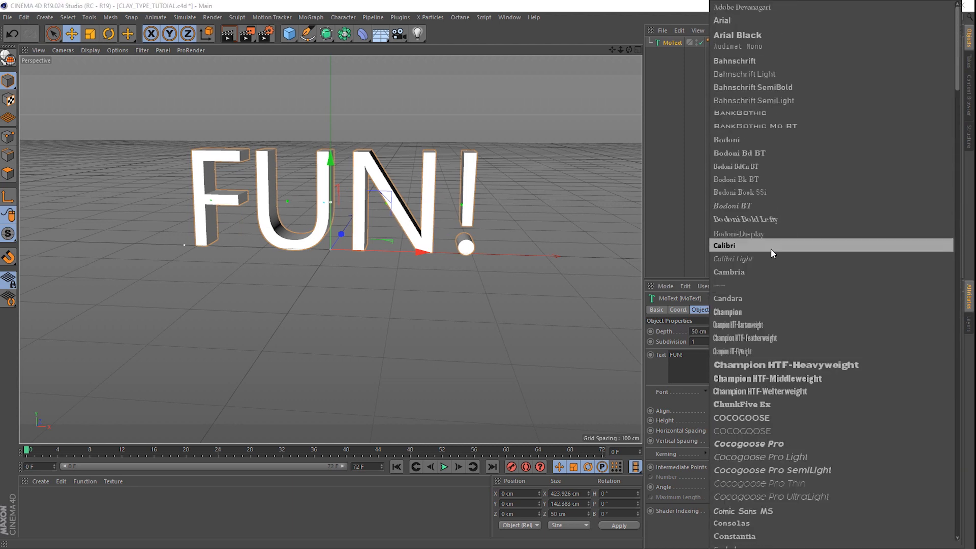
click(755, 20)
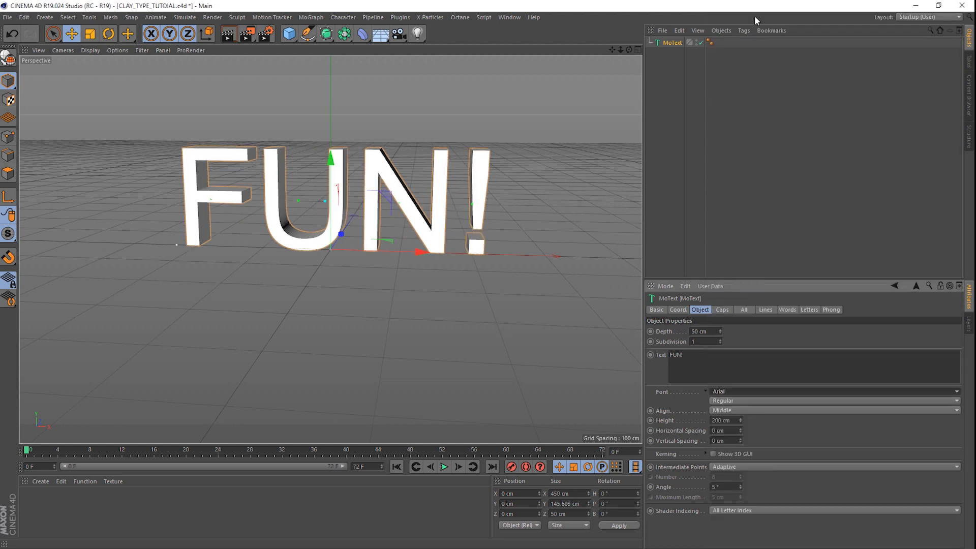
double_click(736, 421)
text(300)
key(Return)
Set both the start and end caps of the text to Fillet Cap.
click(723, 310)
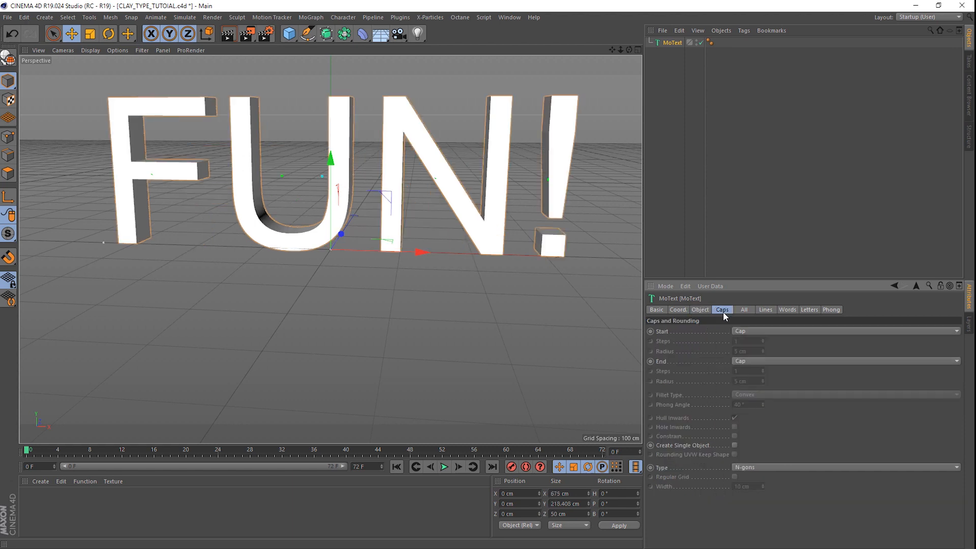
click(750, 331)
click(748, 371)
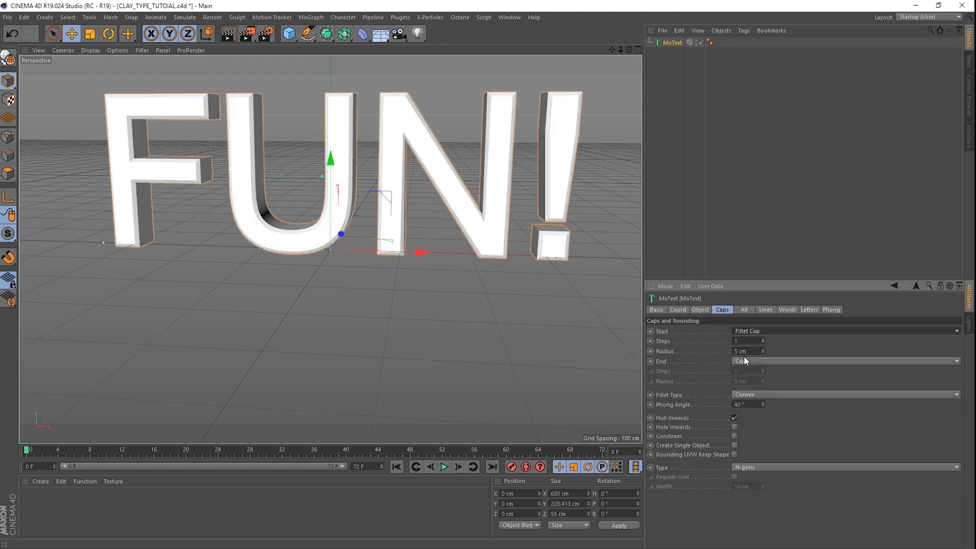
click(743, 360)
click(746, 402)
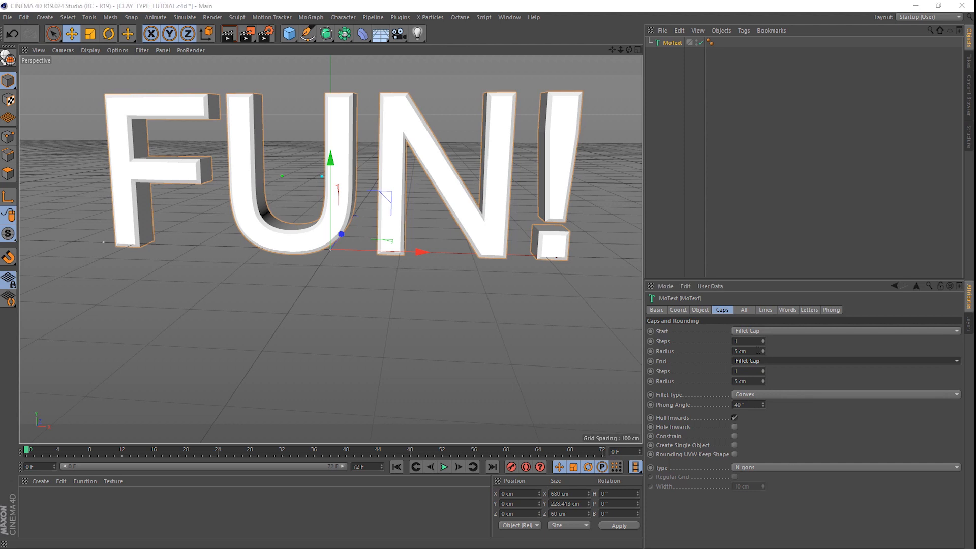
Set the fillet radius of the start and end caps to 15 cm each.
double_click(746, 350)
text(15)
key(Return)
drag(748, 380, 712, 378)
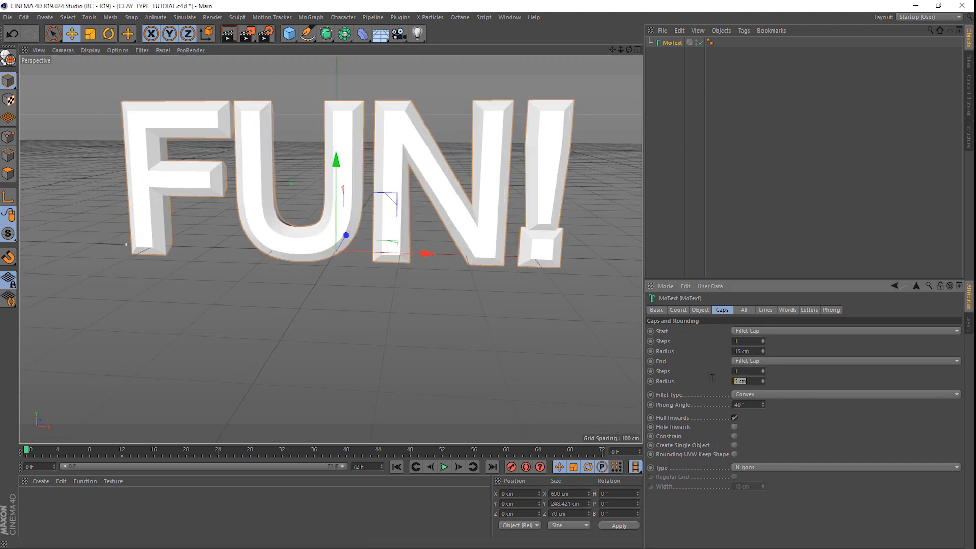
text(15)
key(Return)
alt+drag(402, 224, 407, 253)
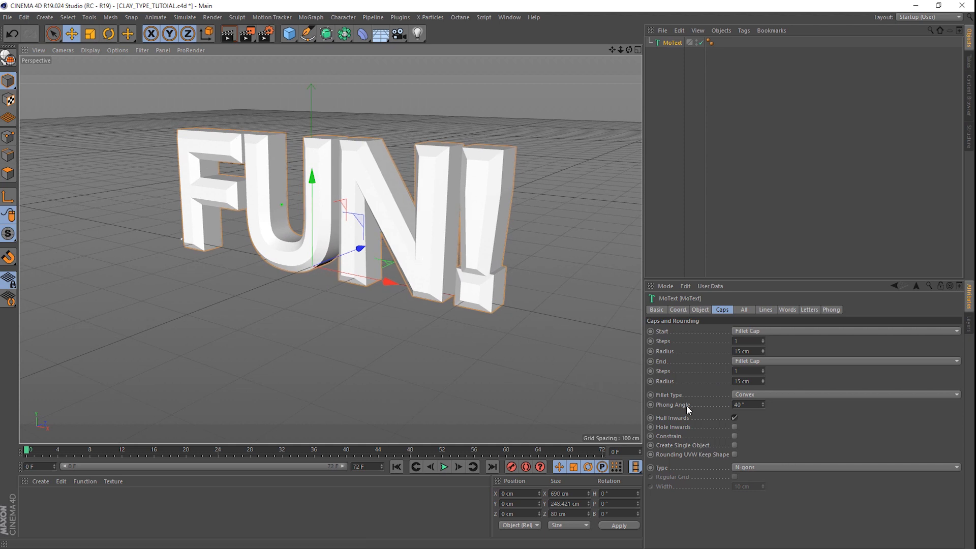
Enable Create Single Object and Rounding UVW Keep Shape for the caps, and set the cap type to Quadrangles.
click(734, 445)
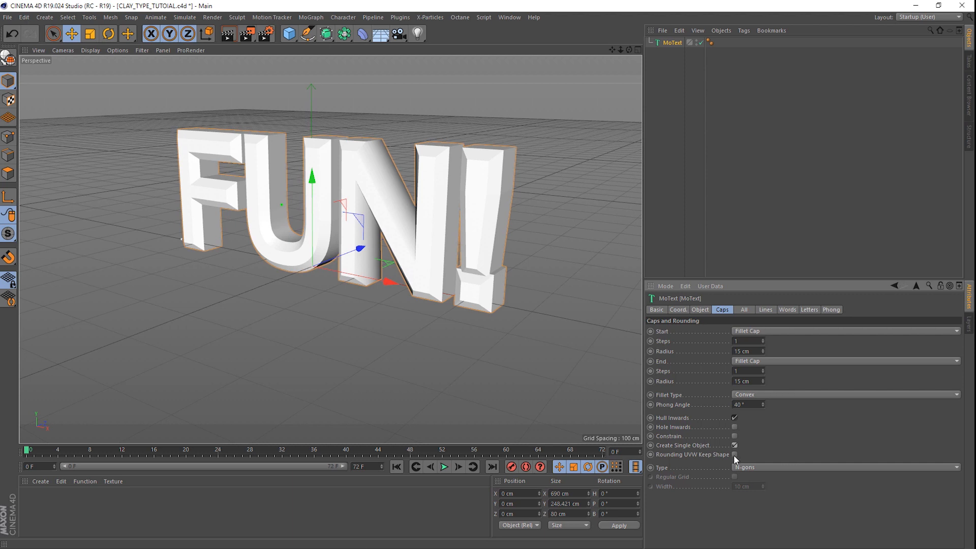
click(767, 467)
click(765, 487)
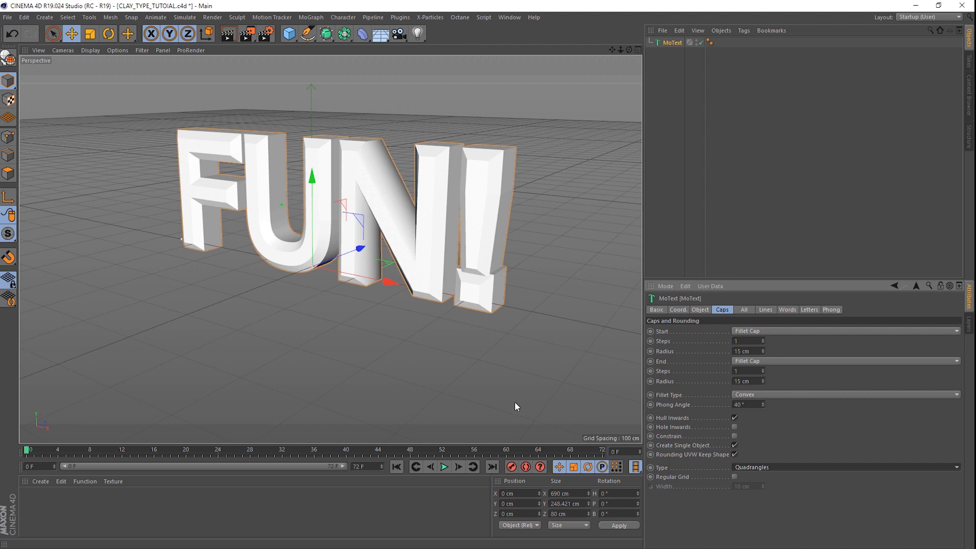
Display mesh lines over the shaded text and enable a regular cap grid with a width of 30 cm.
click(90, 50)
click(95, 71)
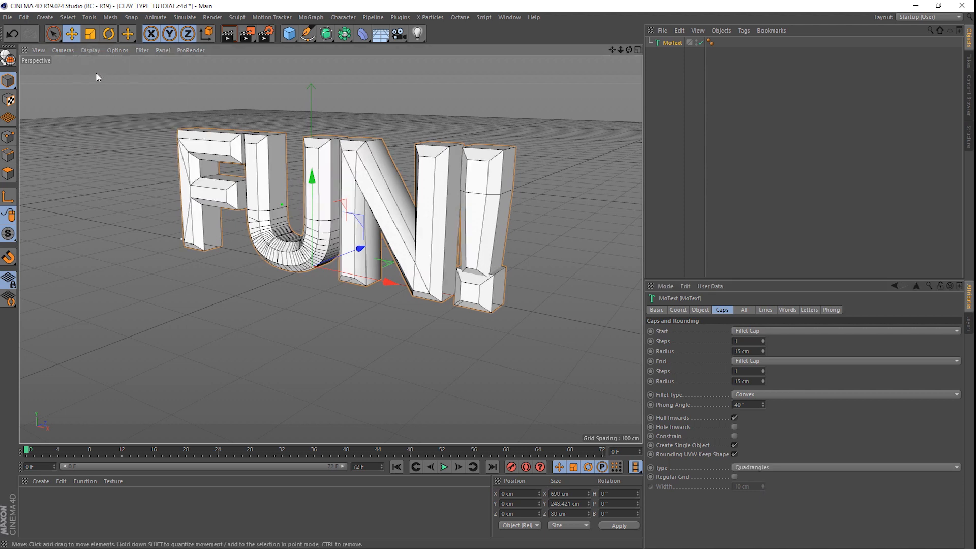
click(734, 477)
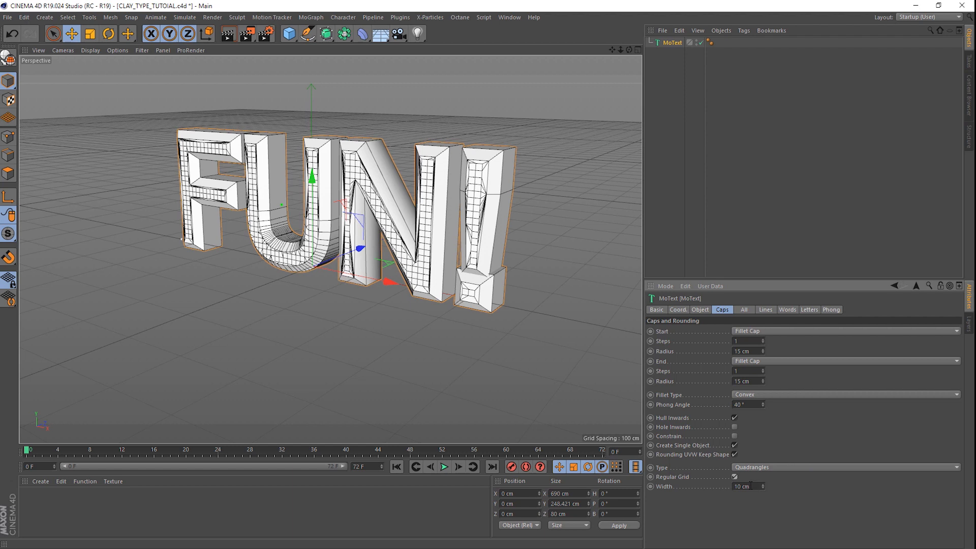
drag(751, 486, 708, 484)
text(30)
key(Return)
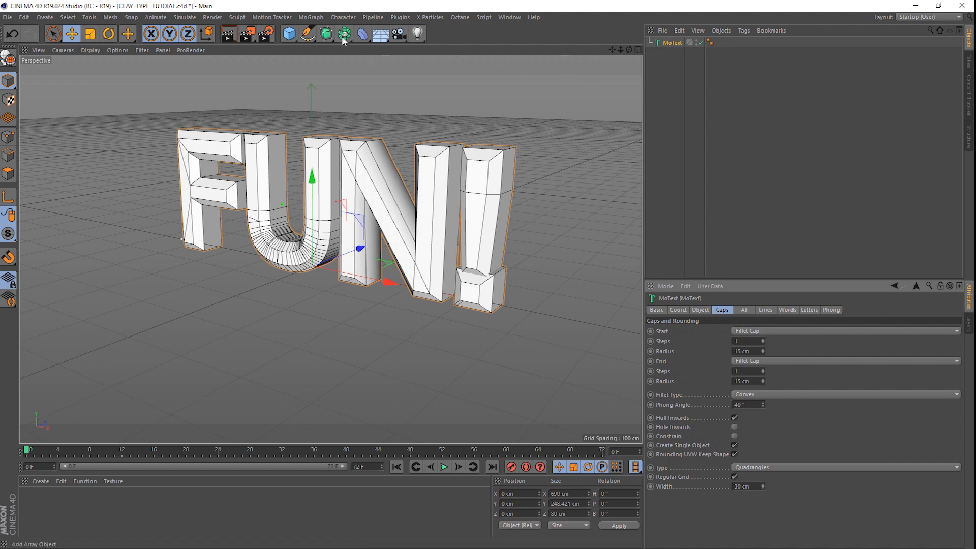
Add a Subdivision Surface as the text's parent and set the text's intermediate points to Subdivided.
click(326, 33)
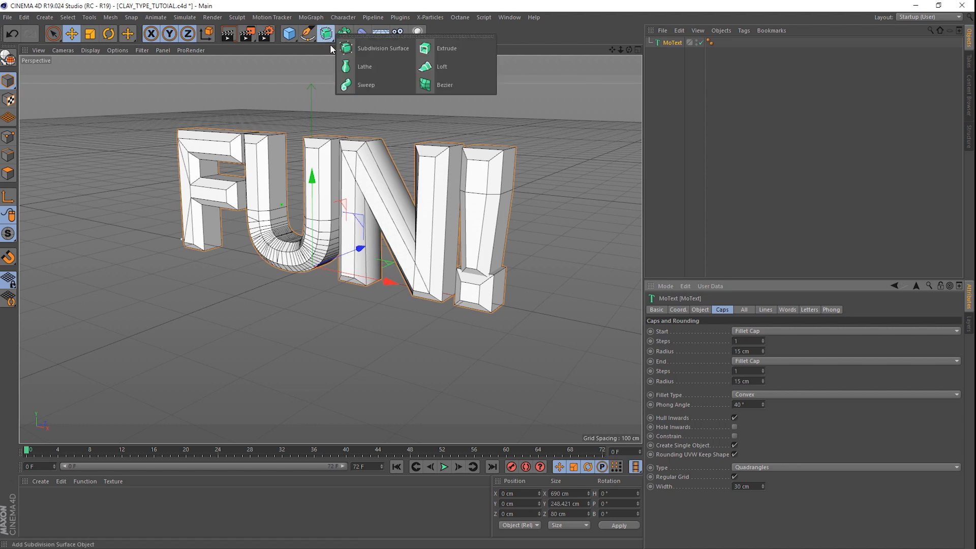
alt+click(374, 50)
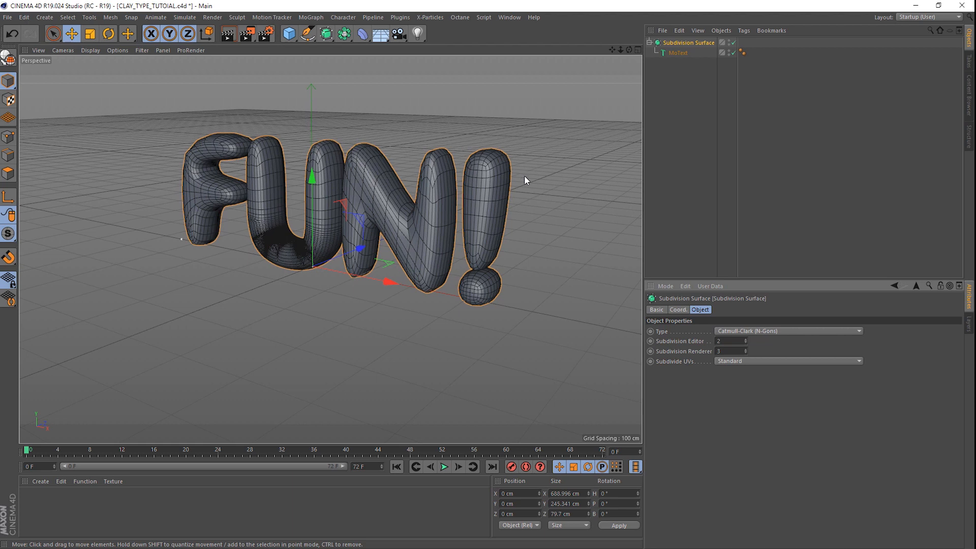
click(674, 53)
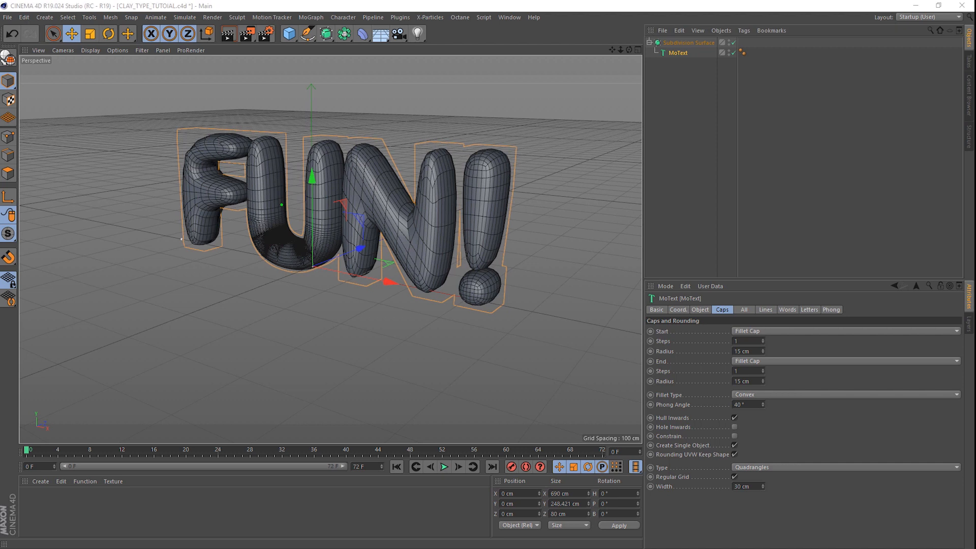
click(700, 310)
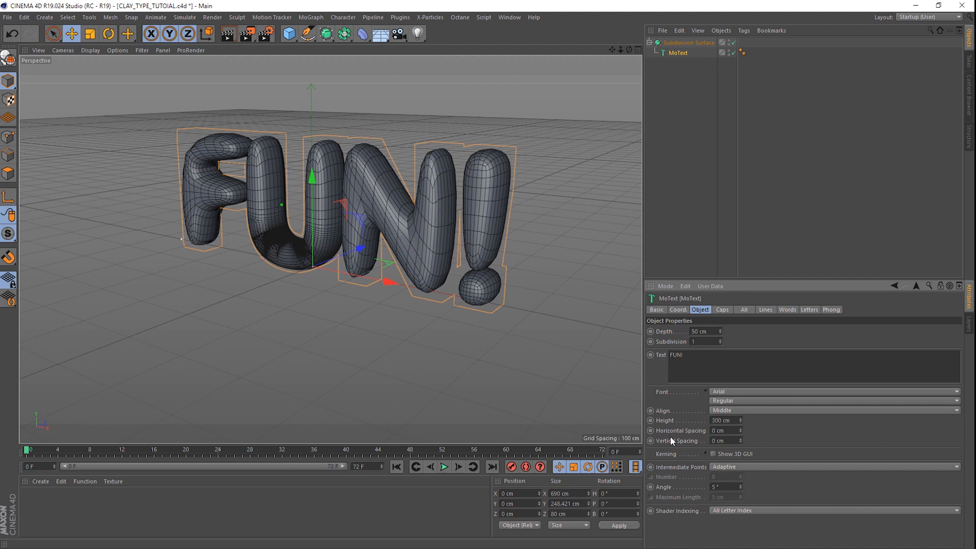
click(741, 464)
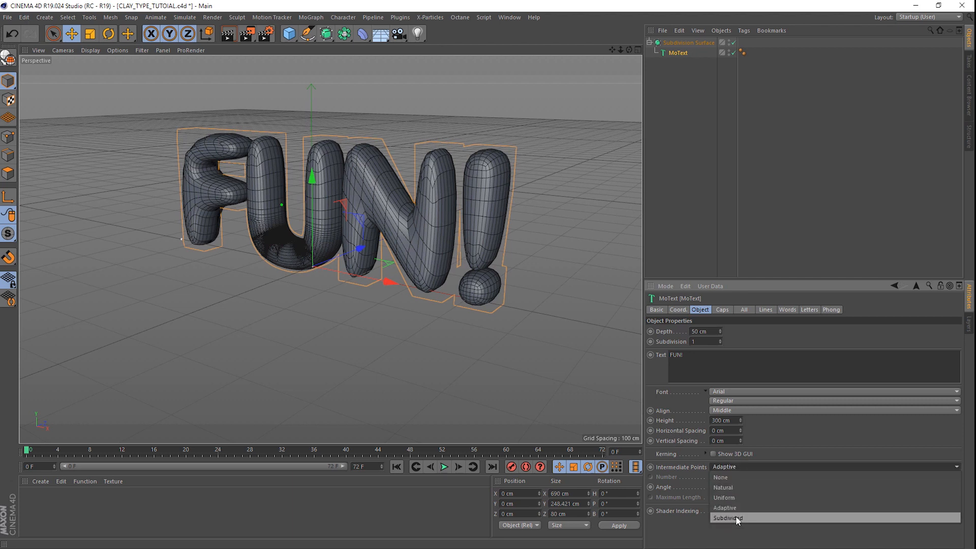
click(736, 517)
Set the text's intermediate point angle to 90° and maximum length to 40 cm.
double_click(730, 487)
text(90)
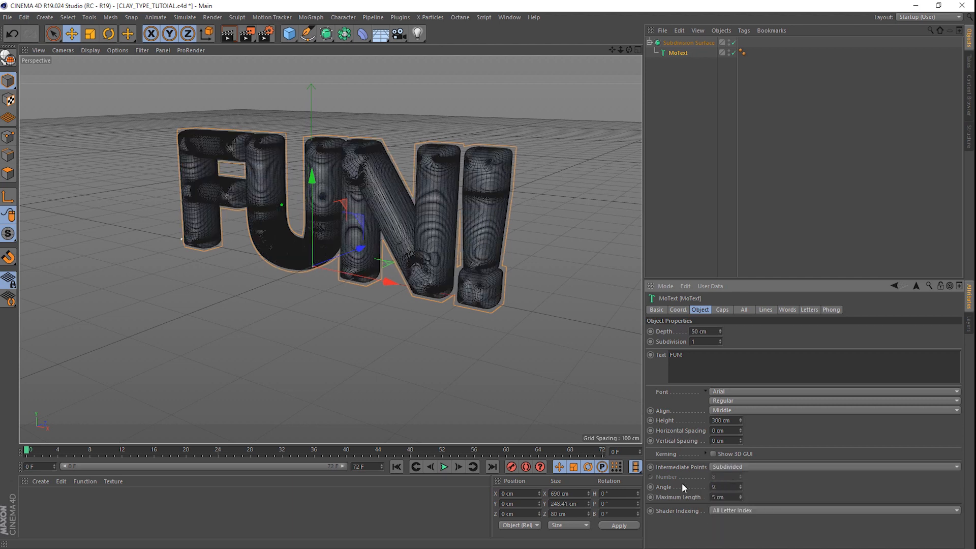
key(Return)
double_click(725, 498)
text(40)
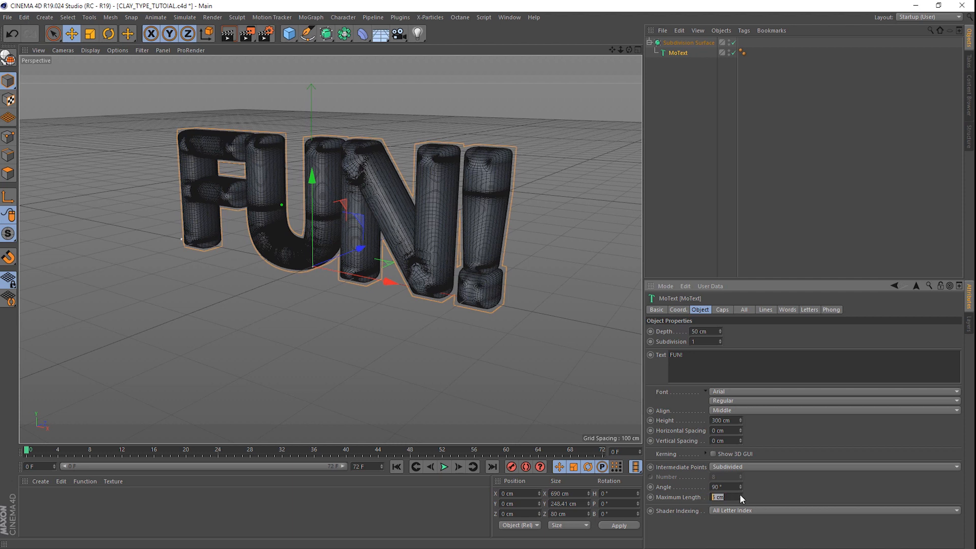
key(Return)
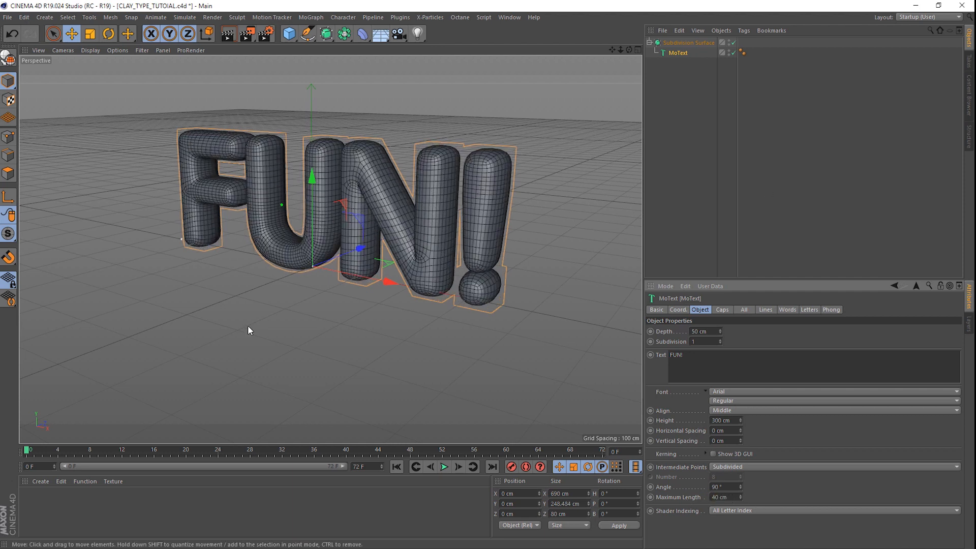
Add a MoGraph Plain effector to the FUN! text object.
alt+drag(249, 327, 282, 329)
alt+right_drag(282, 329, 316, 329)
alt+drag(315, 332, 299, 355)
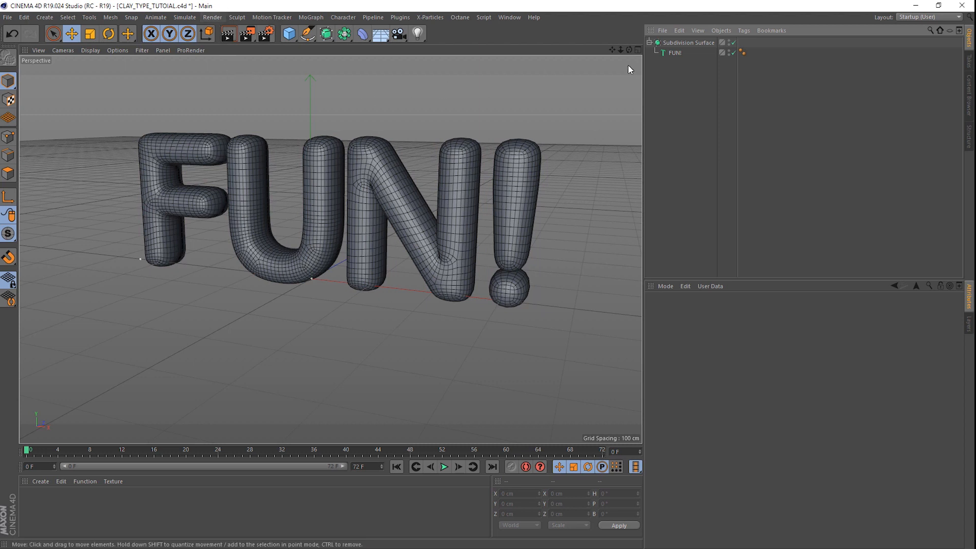
click(673, 52)
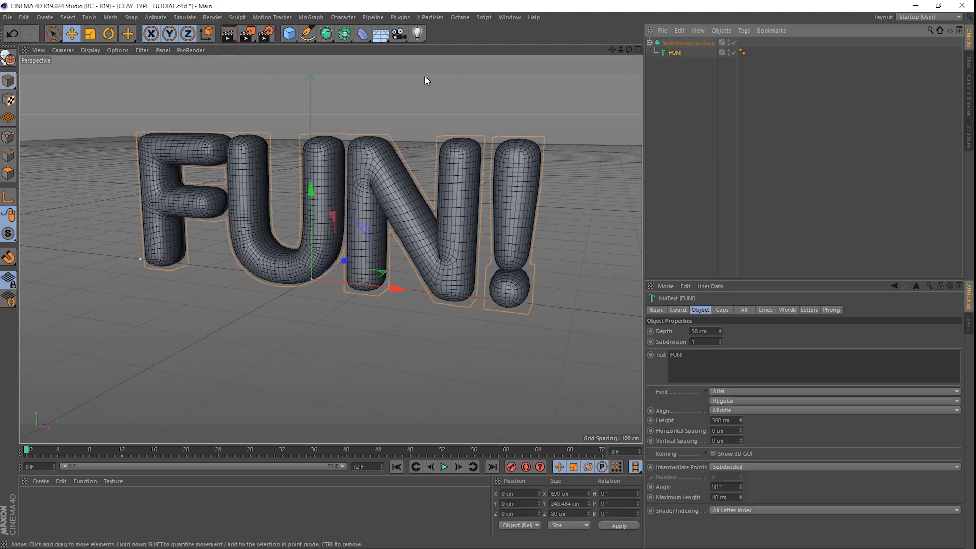
click(312, 18)
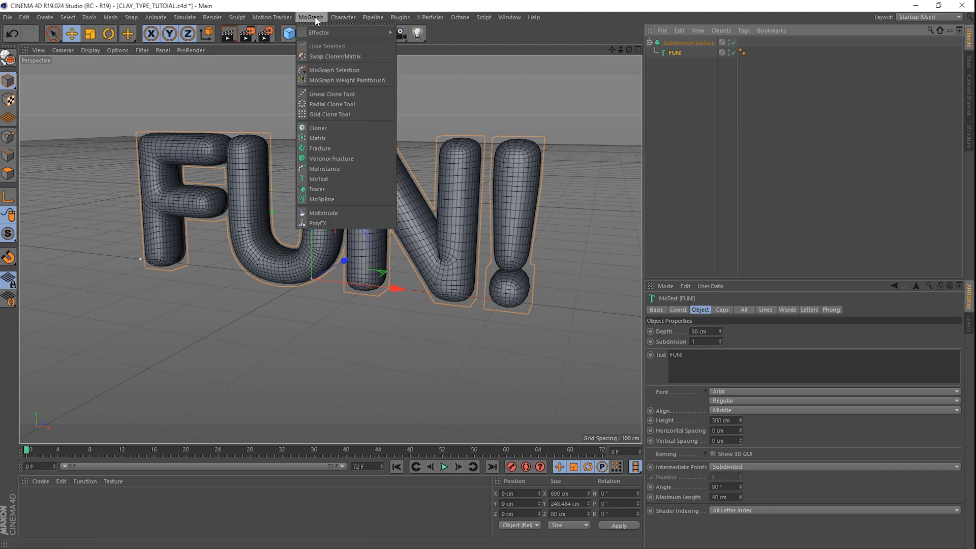
mouse_move(319, 32)
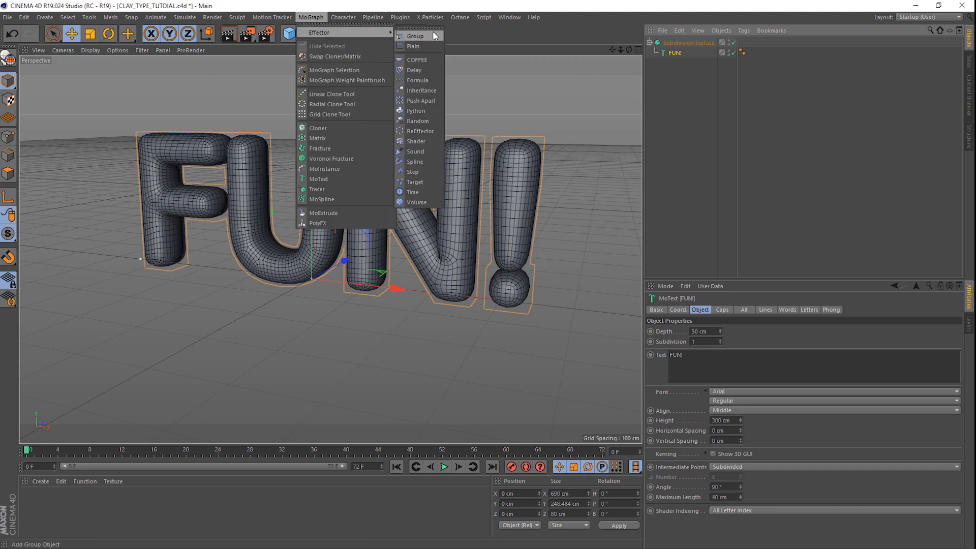
click(413, 46)
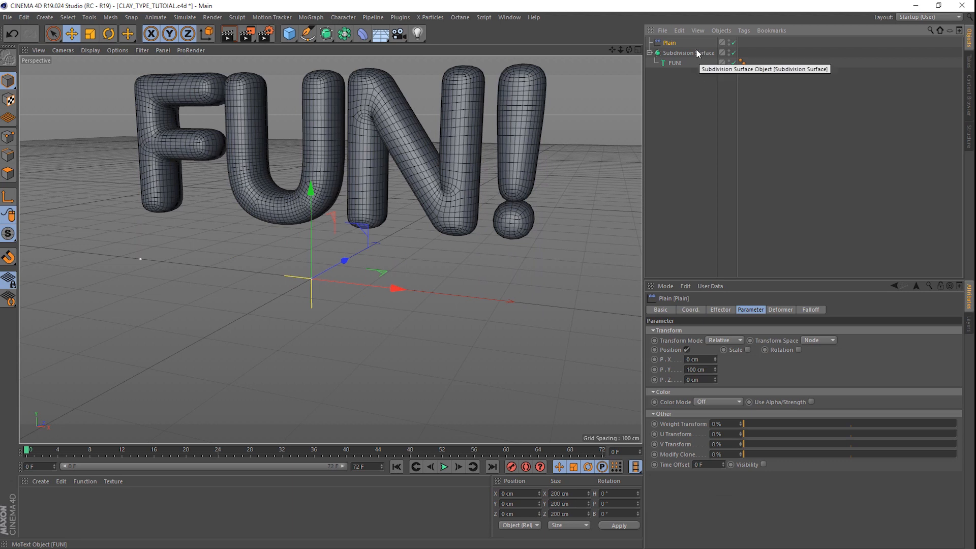
Give the Plain effector a Linear falloff oriented to -X and move the effector along X to about -320 cm.
click(808, 310)
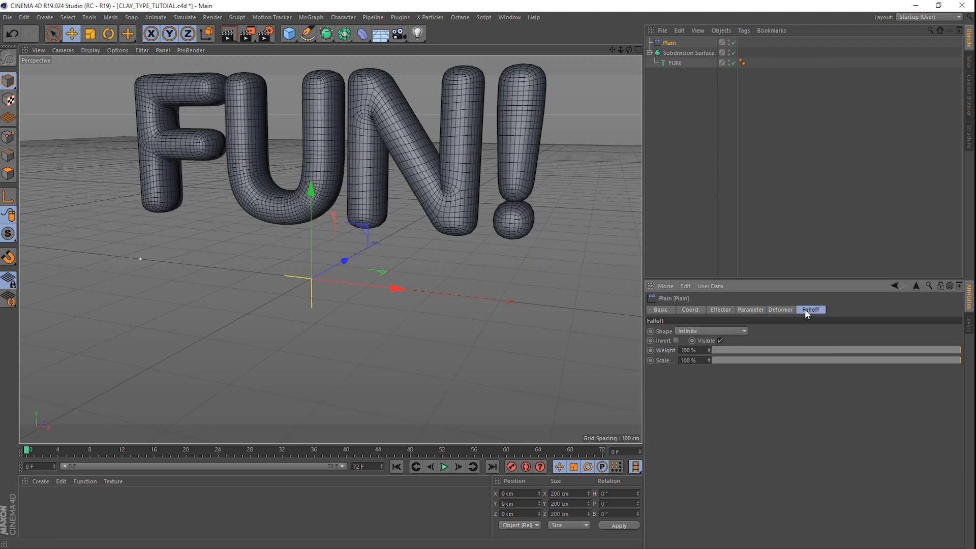
click(703, 331)
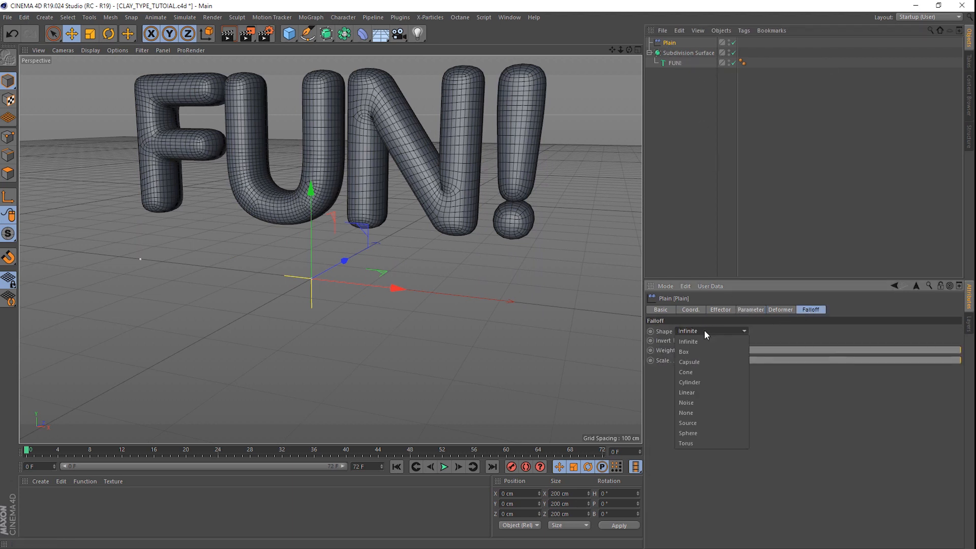
click(701, 393)
click(700, 391)
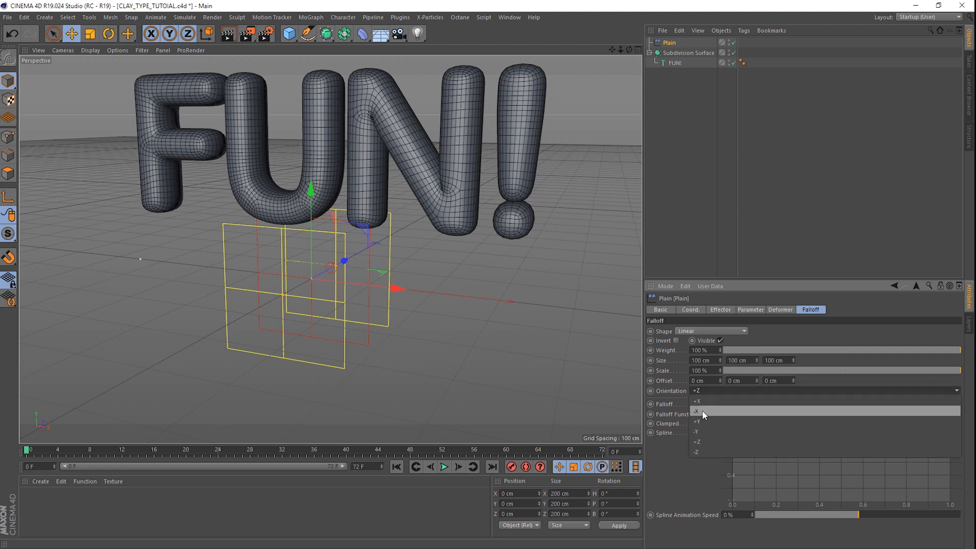
click(704, 412)
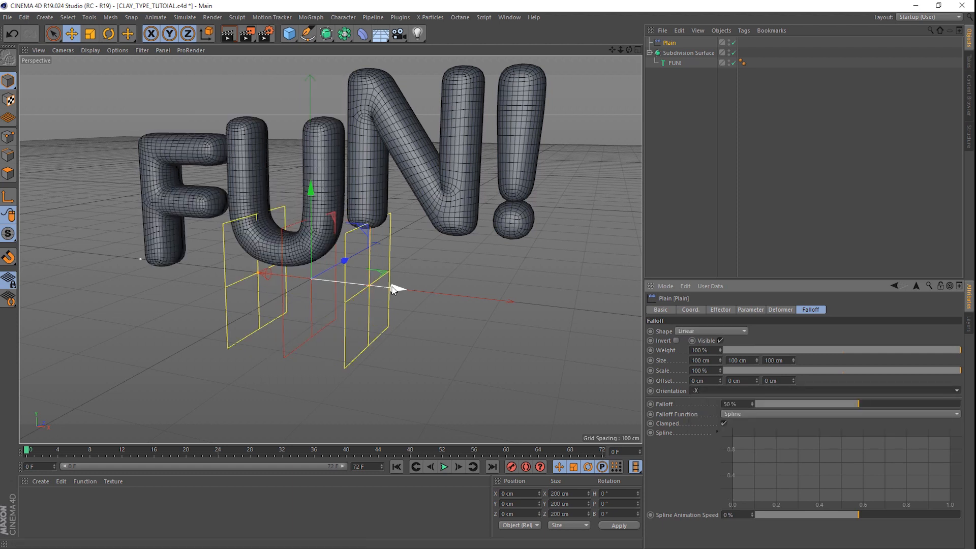
drag(394, 287, 209, 280)
Enable uniform scale in the Plain effector's transform parameters and set the scale to -1.
click(714, 309)
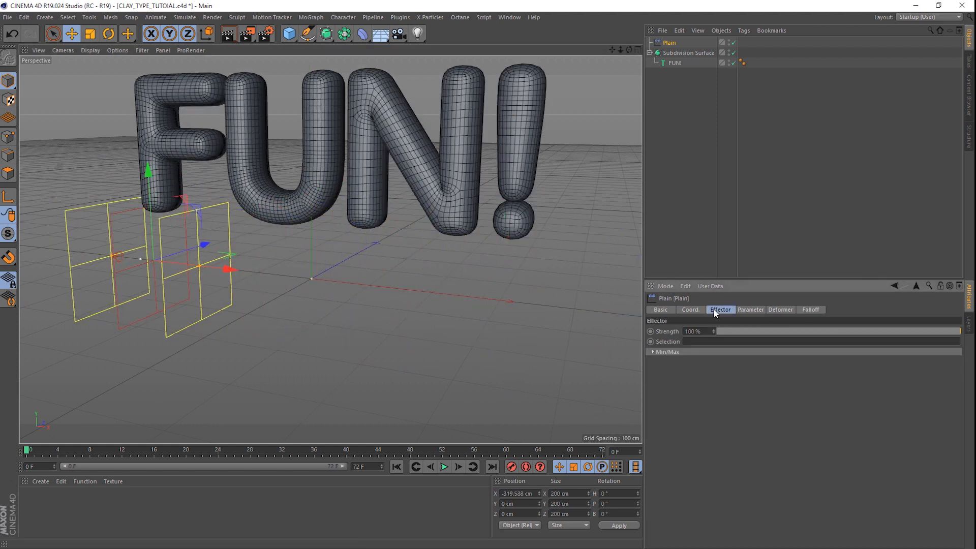
click(750, 309)
click(747, 350)
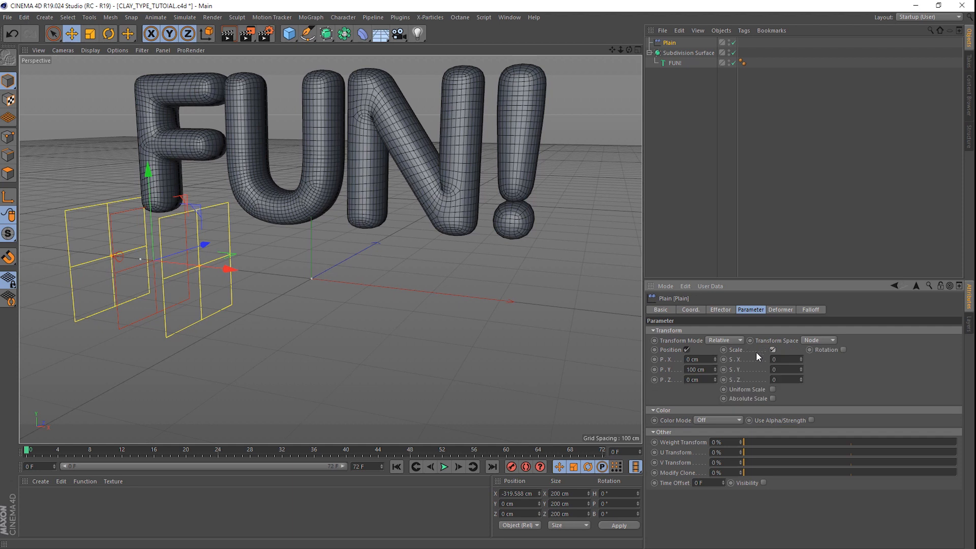
click(773, 390)
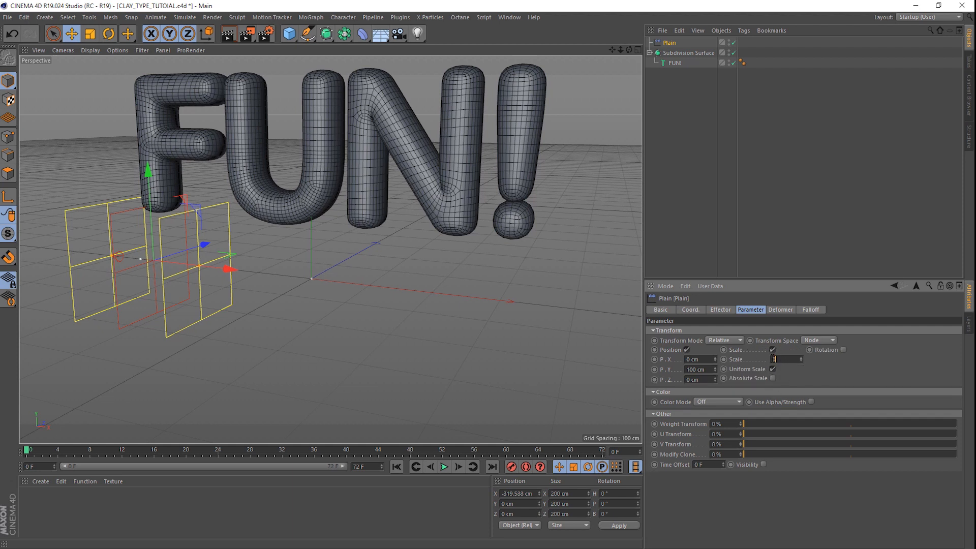
drag(774, 359, 756, 358)
text(-1)
key(Return)
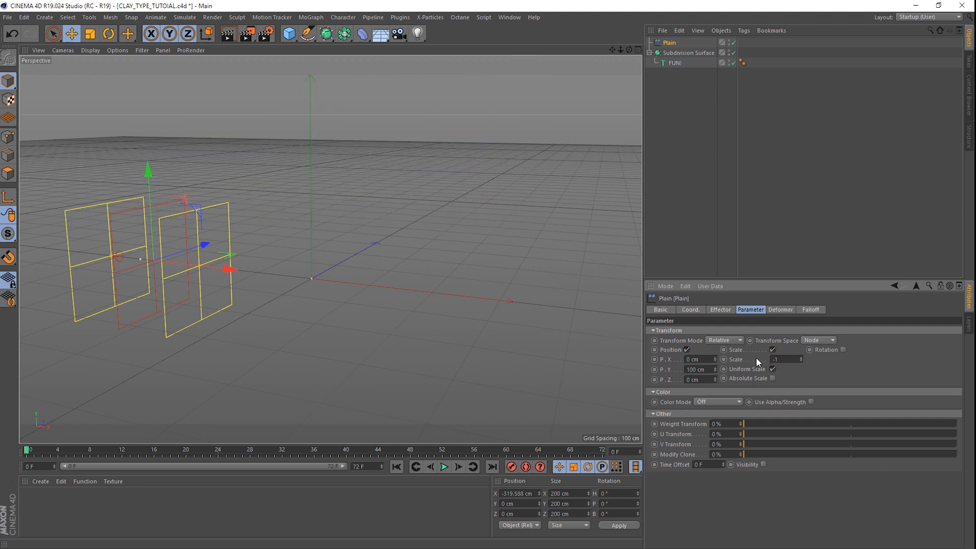
Set the Plain effector's Y position offset to -52 cm and enable rotation with a pitch of 90°.
drag(230, 269, 415, 337)
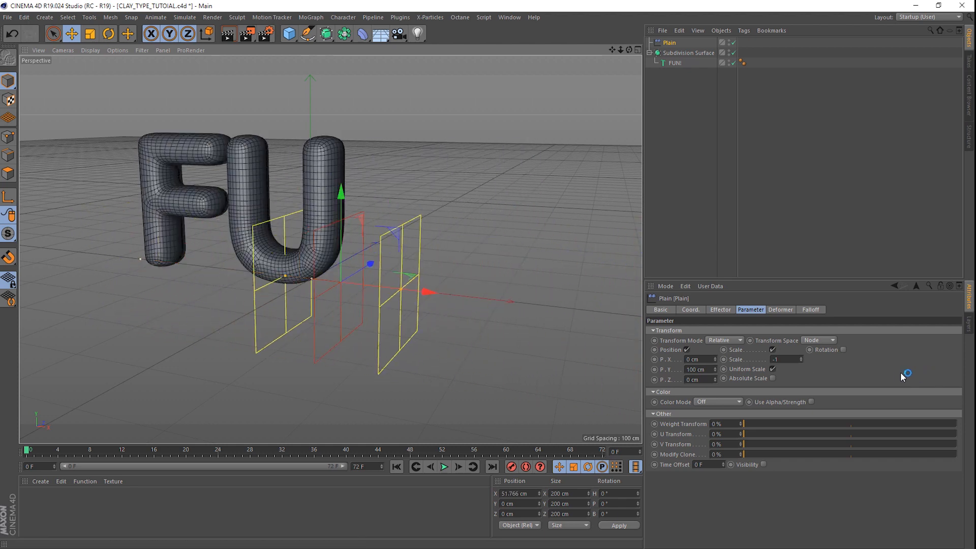
drag(706, 370, 654, 363)
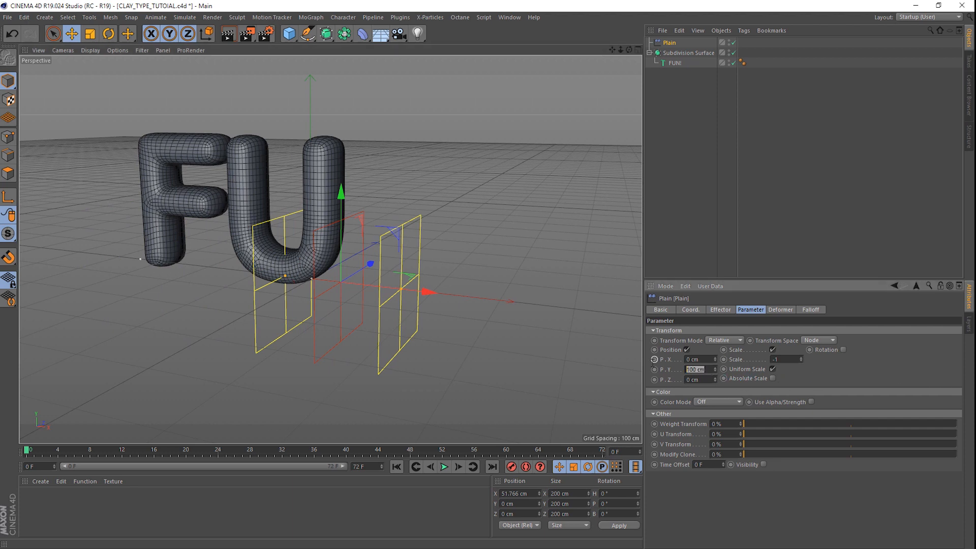
text(-52)
click(843, 350)
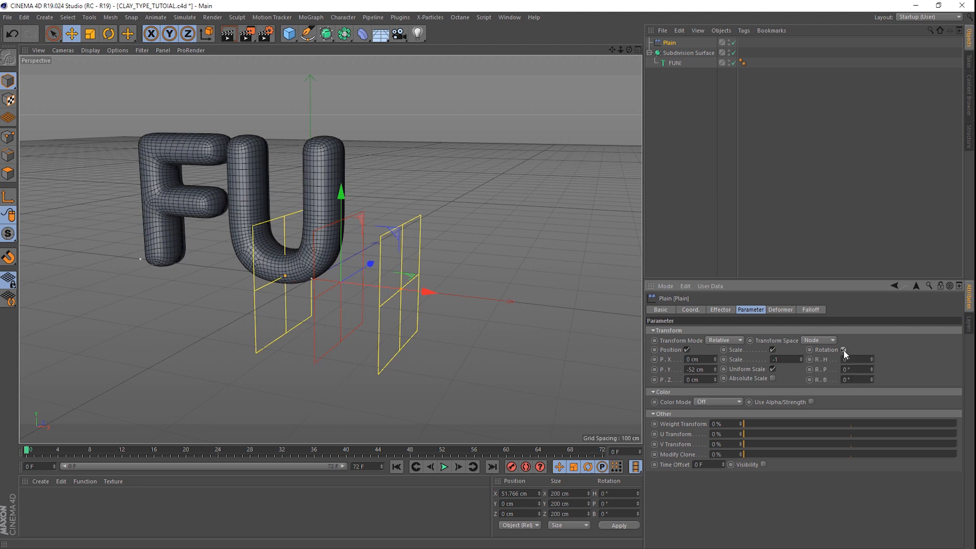
double_click(861, 370)
Keyframe the Plain effector's X position at about -325 cm on frame 0 and about 449 cm on frame 72.
drag(428, 294, 246, 273)
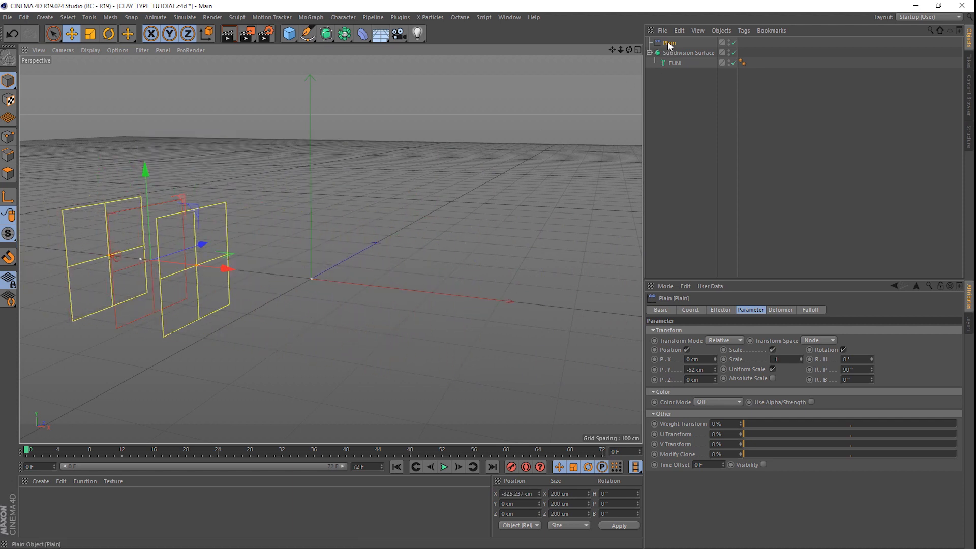
click(690, 310)
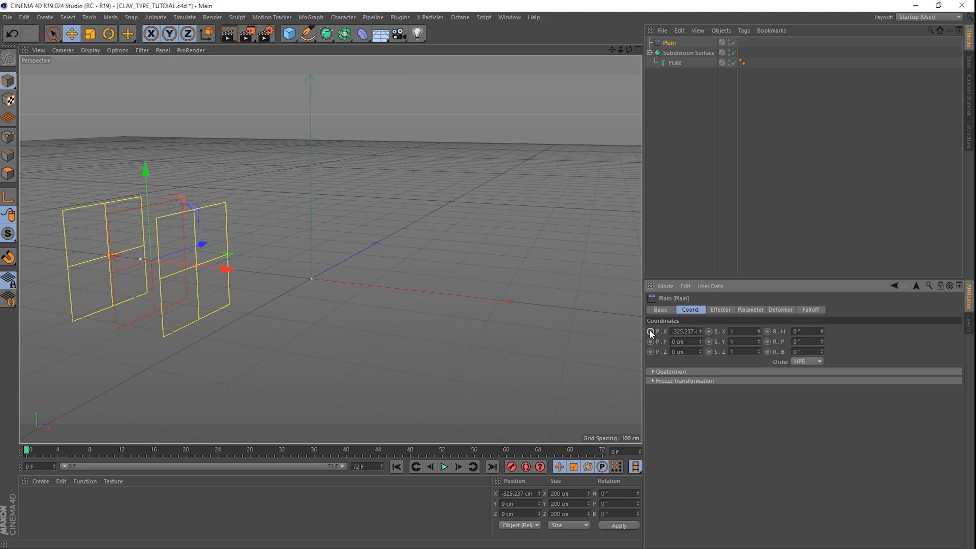
click(651, 332)
drag(29, 453, 642, 453)
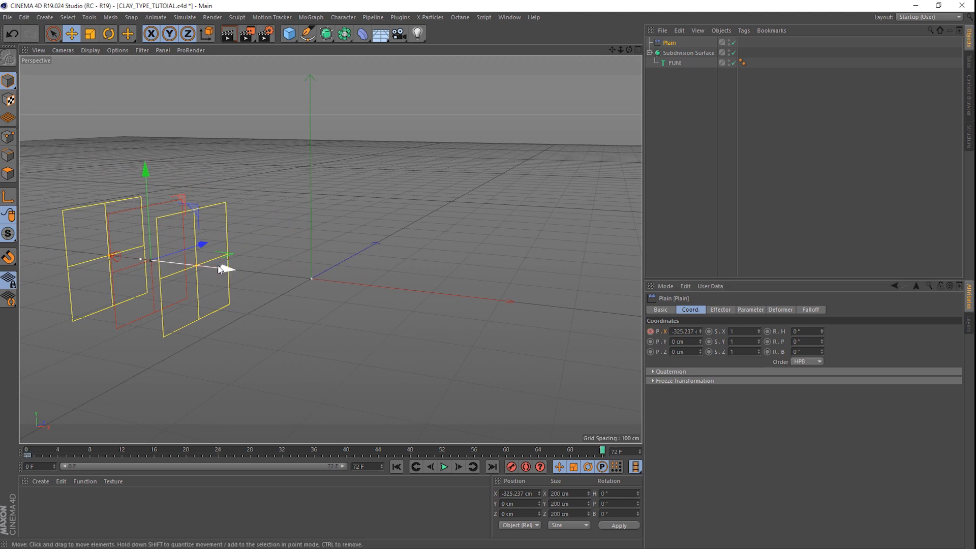
drag(220, 270, 559, 320)
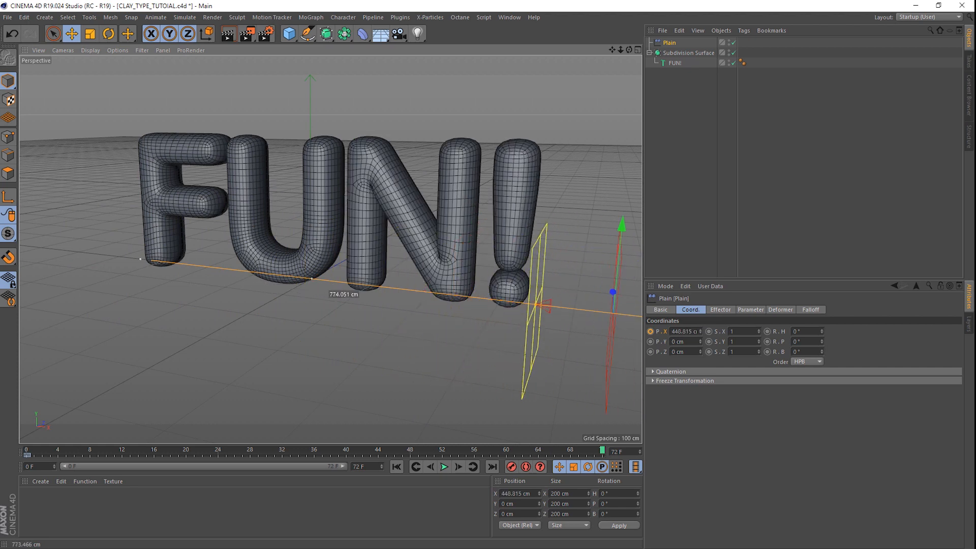
click(651, 332)
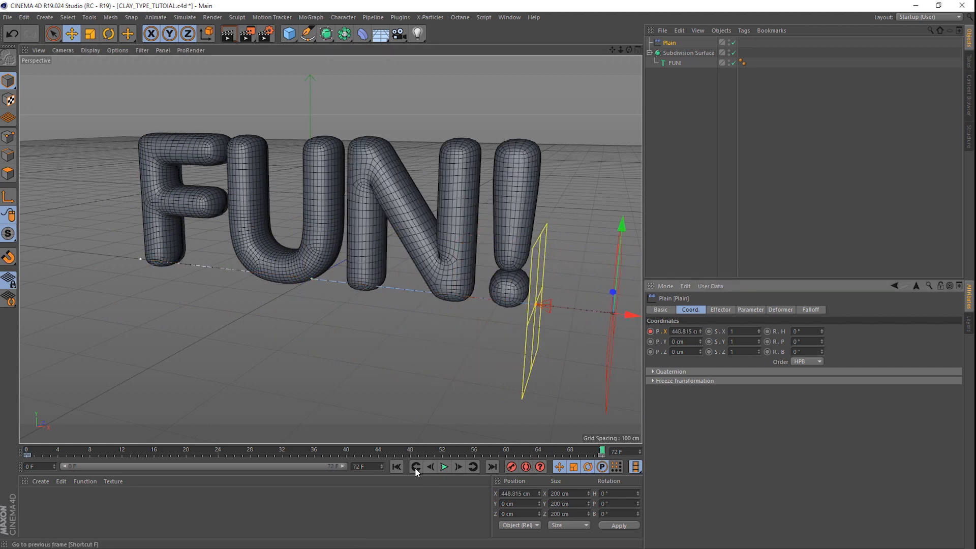
Retime the Plain effector's end keyframe to frame 13 and play the animation from the start.
click(444, 466)
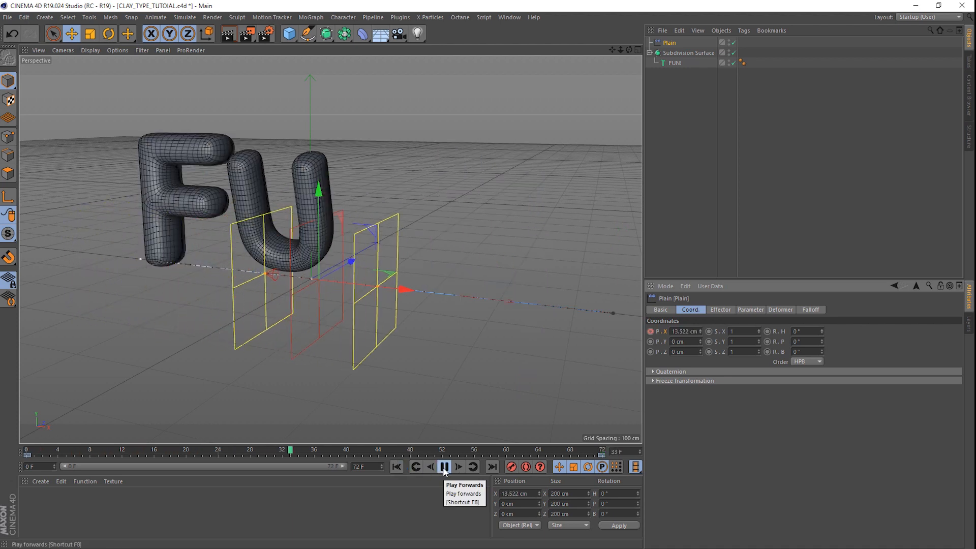
click(444, 467)
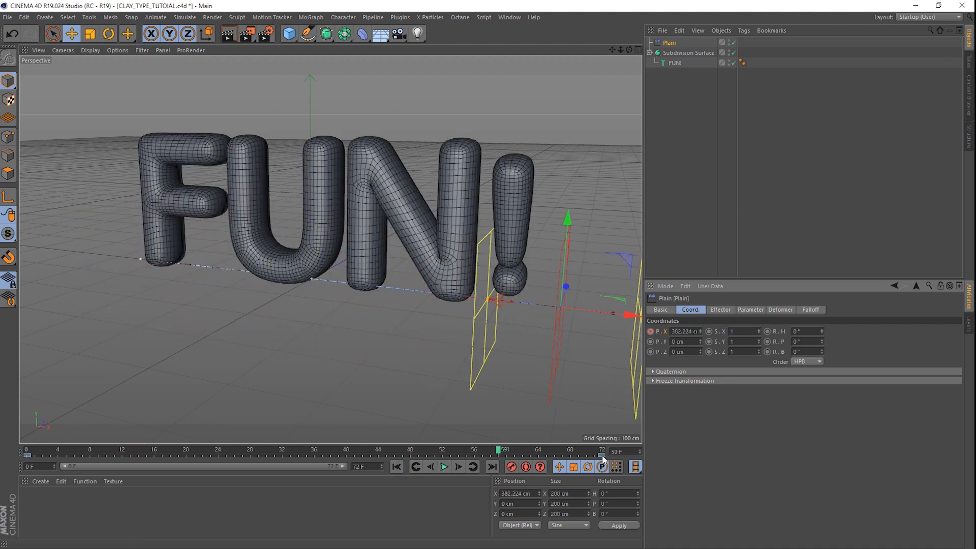
click(307, 455)
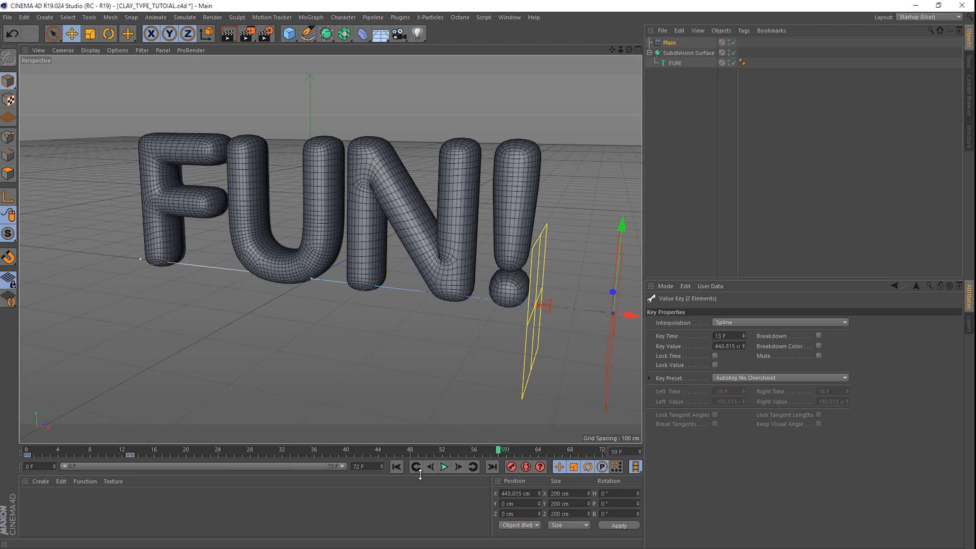
click(397, 466)
click(443, 467)
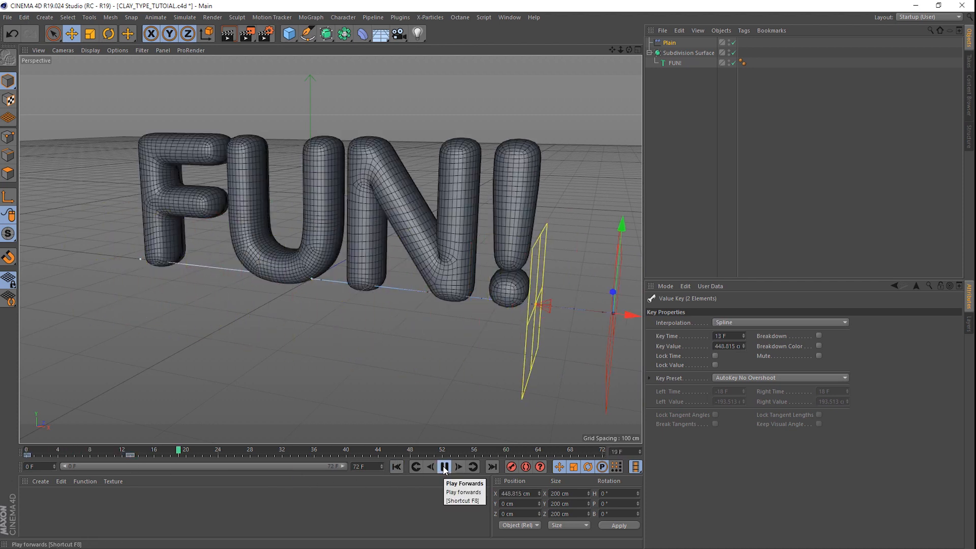
click(444, 468)
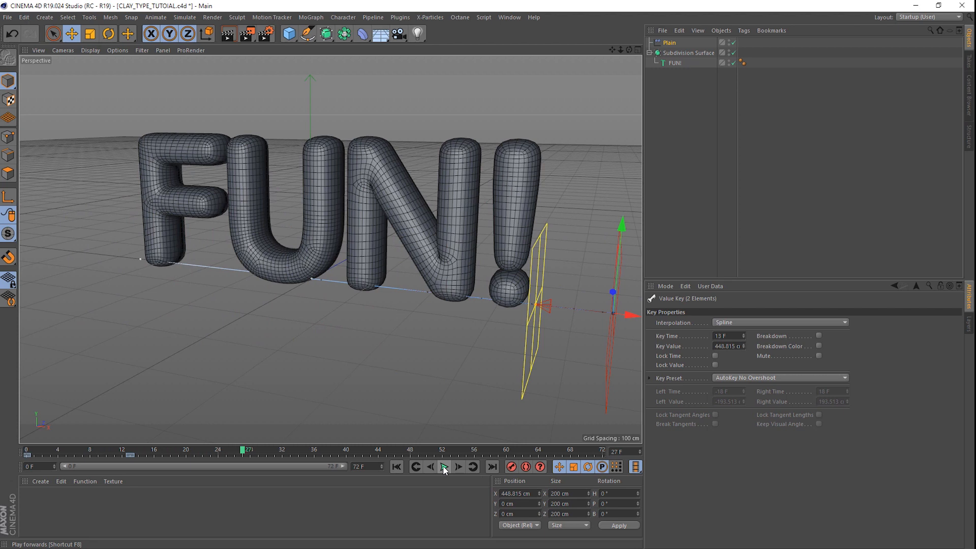
Add a MoGraph Delay effector to the FUN! text and check the effects assigned to its letters.
click(672, 64)
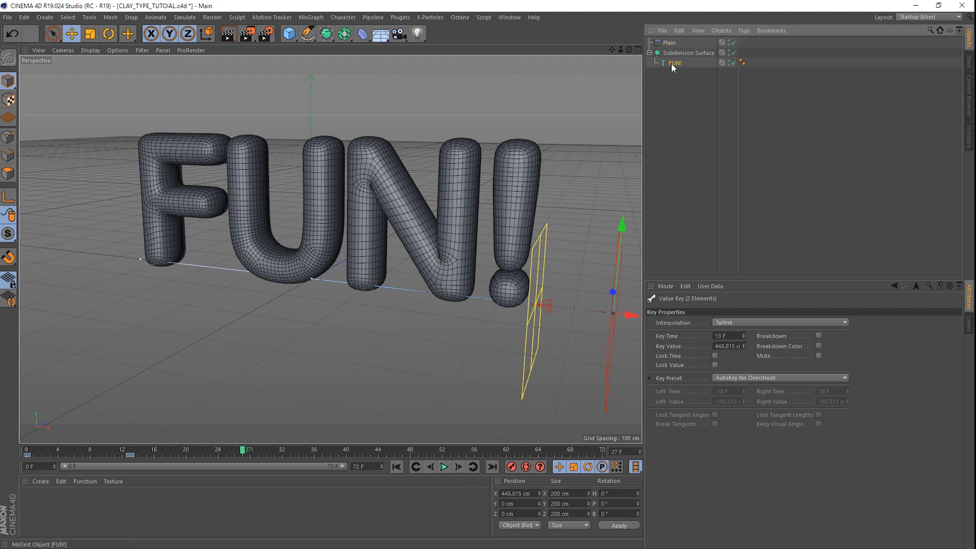
click(311, 18)
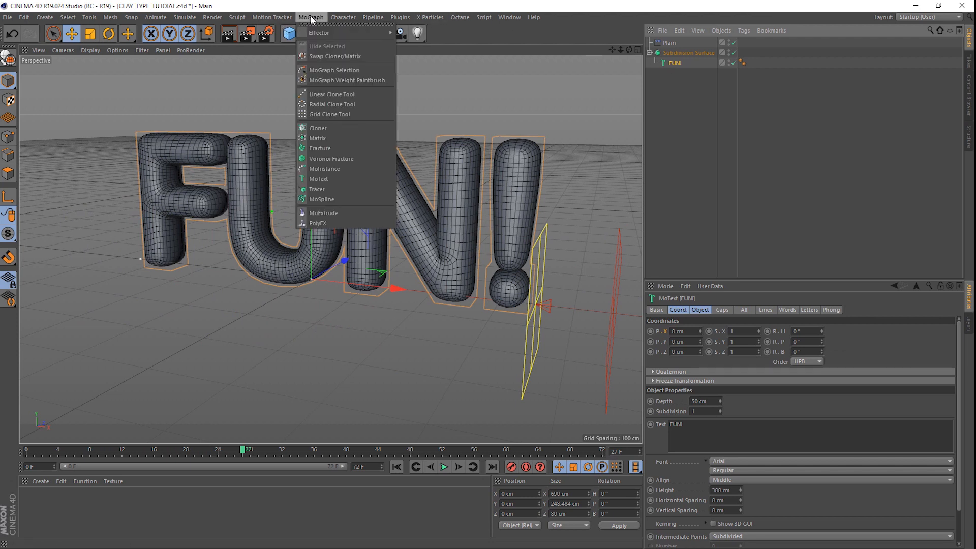
mouse_move(346, 32)
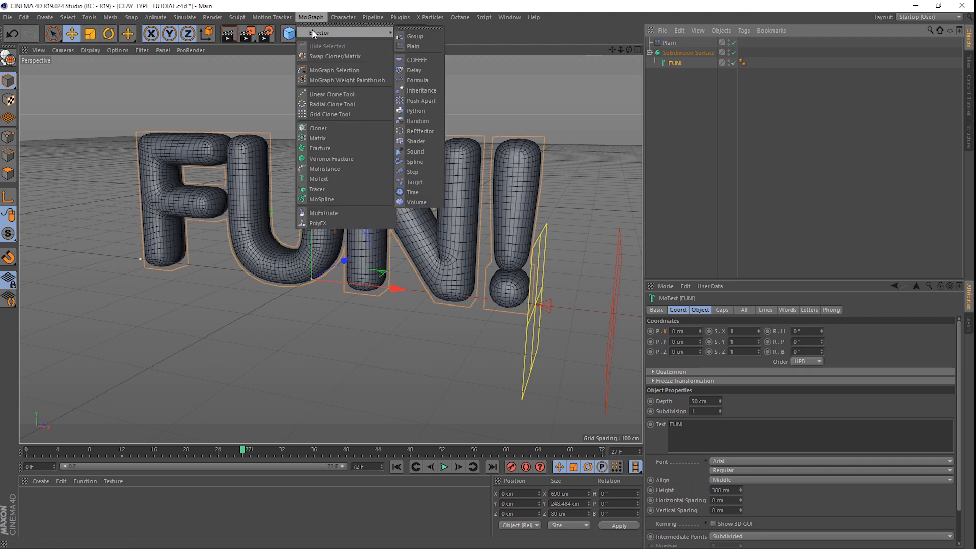
click(411, 71)
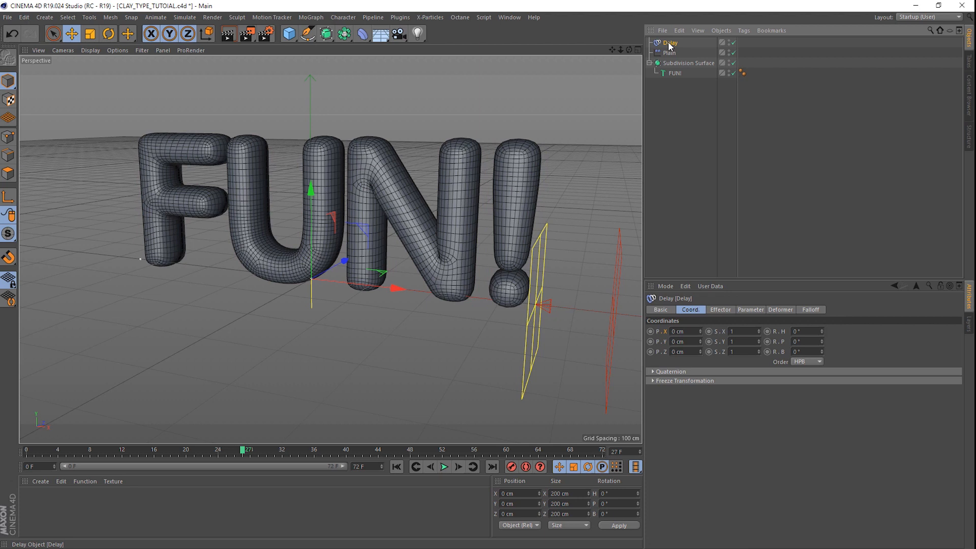
click(674, 72)
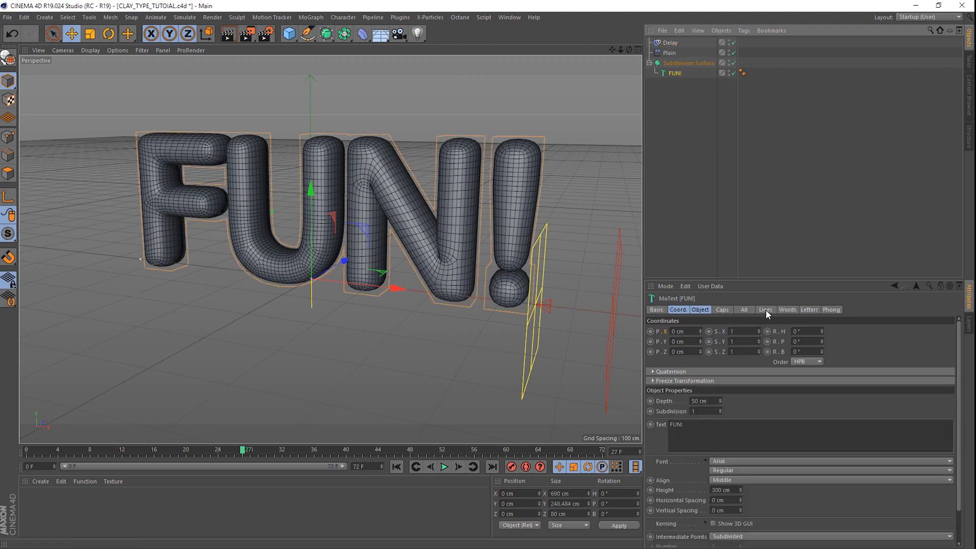
click(794, 309)
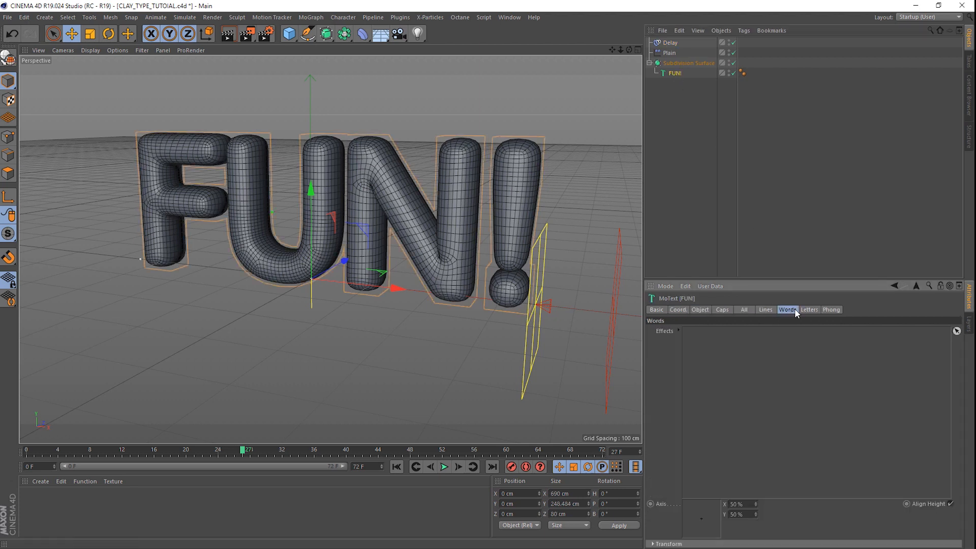
click(809, 310)
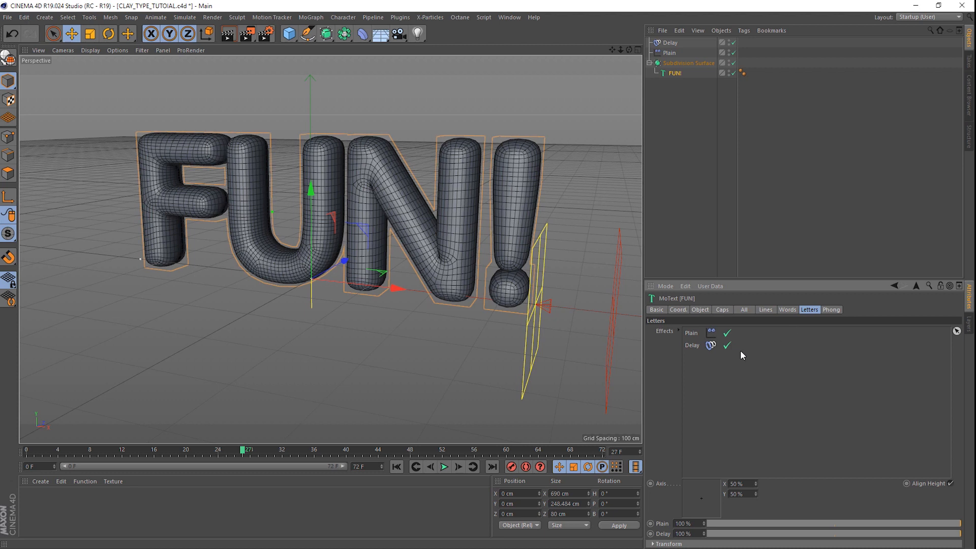
Set the Delay effector's mode to Spring and play the animation from the start.
click(665, 44)
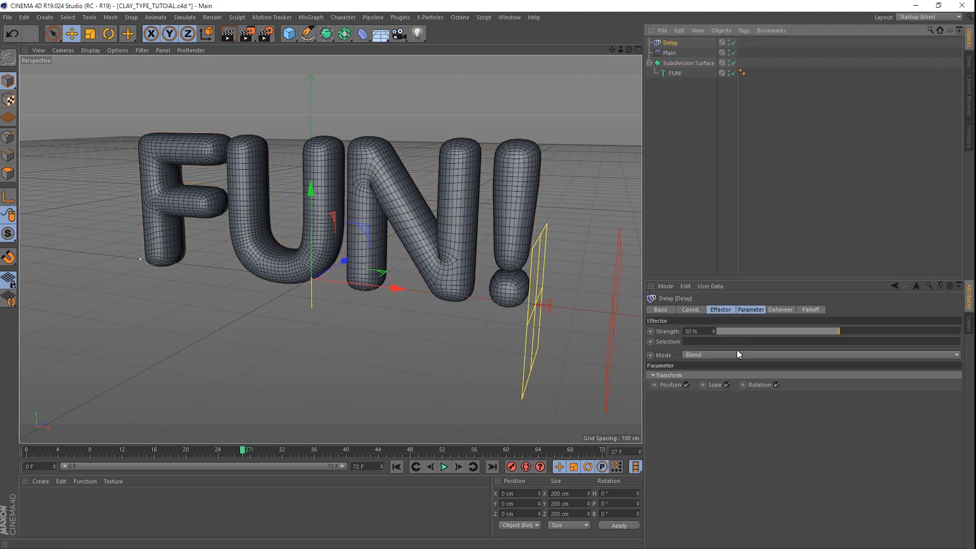
click(712, 355)
click(707, 386)
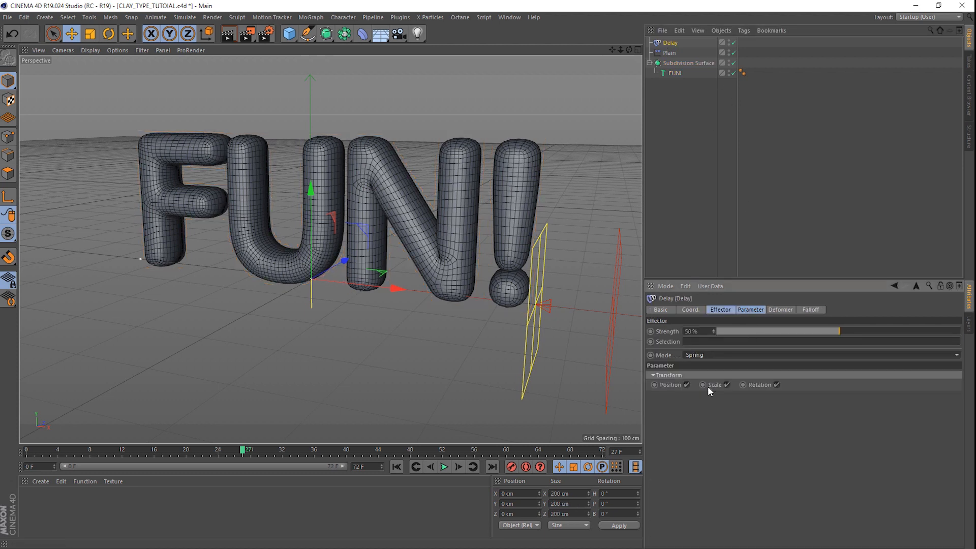
click(397, 467)
click(444, 467)
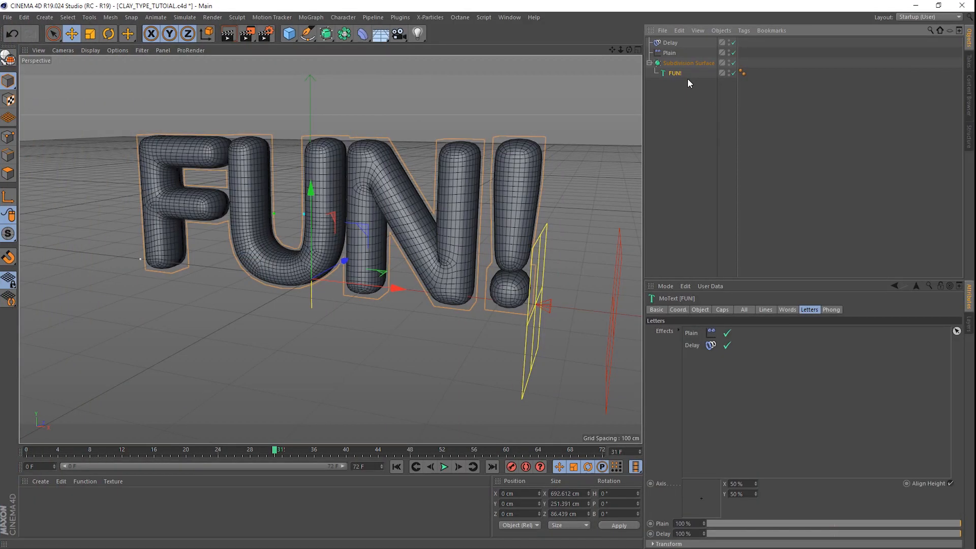
Add a MoGraph Random effector to the FUN! text and set its X, Y and Z position variation to 5 cm.
click(310, 17)
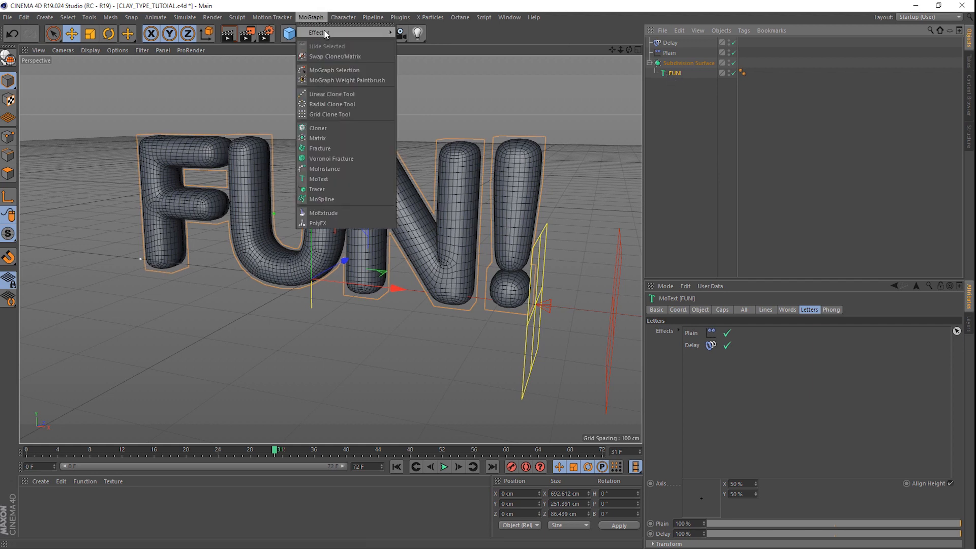
mouse_move(325, 34)
click(418, 126)
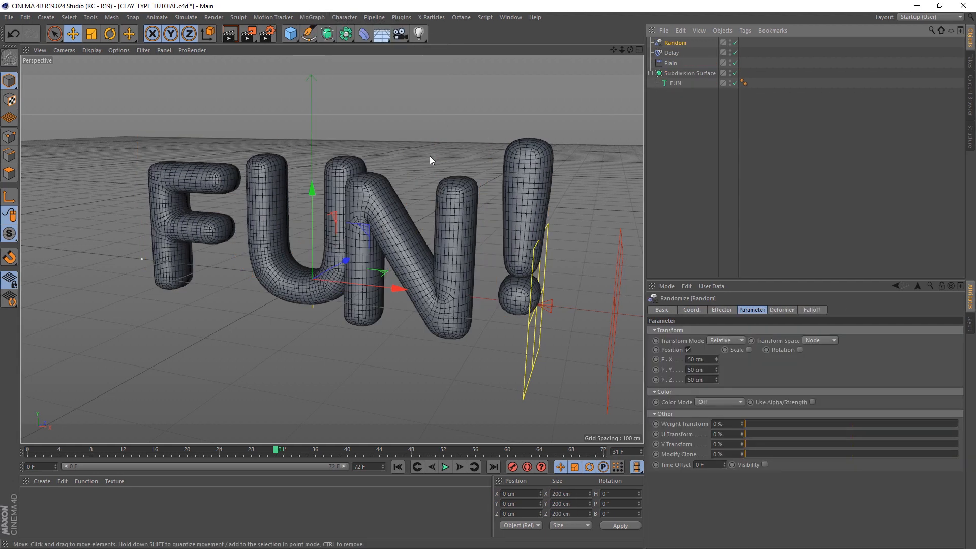
double_click(712, 359)
text(5)
key(Tab)
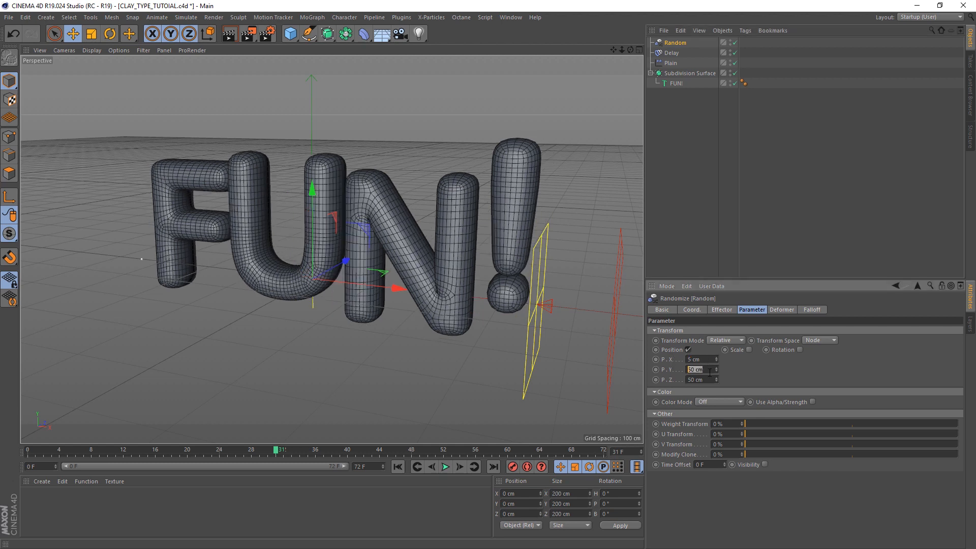
text(5)
key(Tab)
text(5)
Enable rotation on the Random effector with heading, pitch and bank at 5°, and play the animation.
click(800, 351)
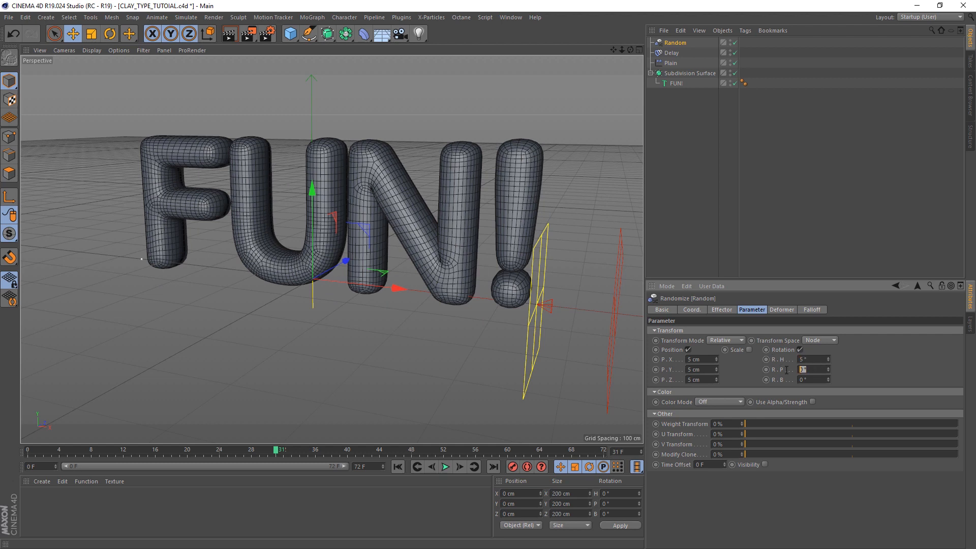
text(5)
key(Tab)
text(5)
click(445, 466)
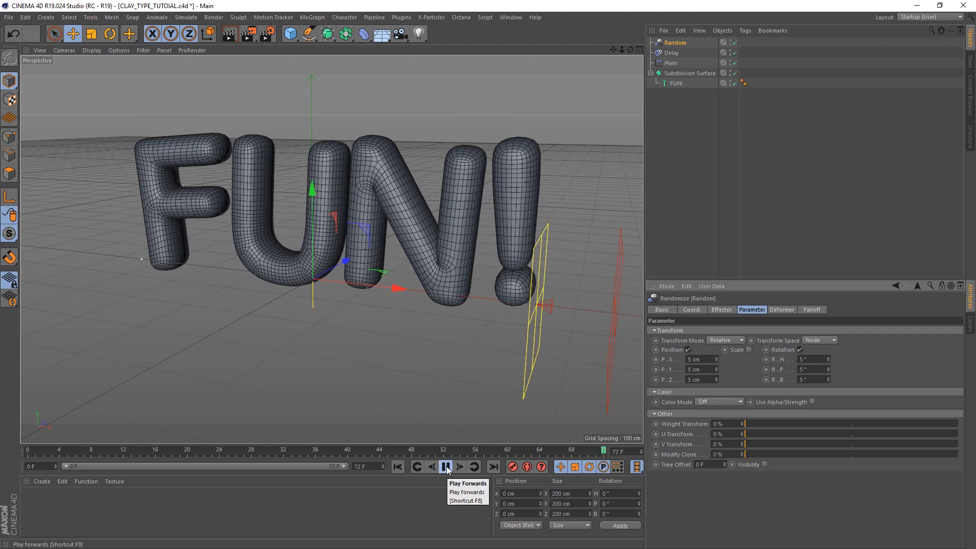
click(445, 467)
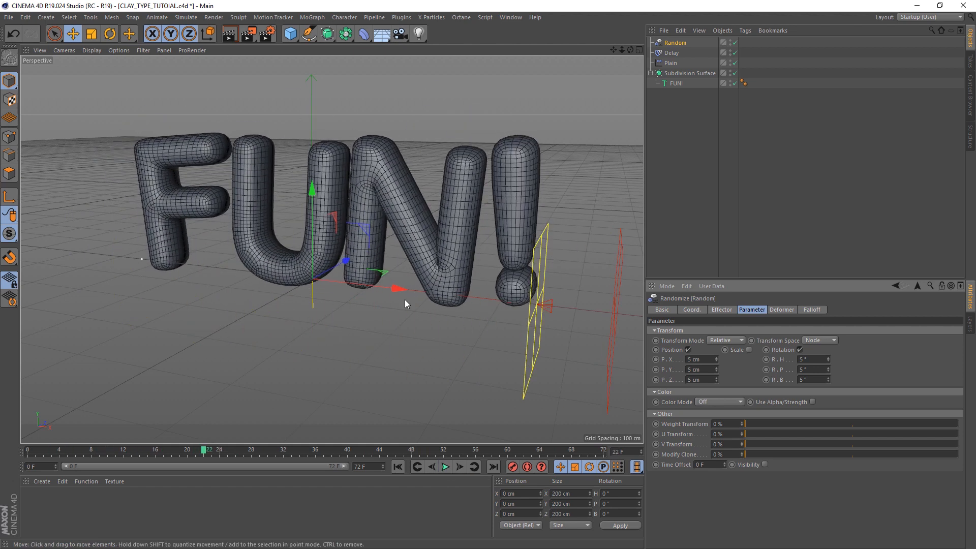
Set the Random effector's random mode to Noise and play back the letters' motion.
click(722, 310)
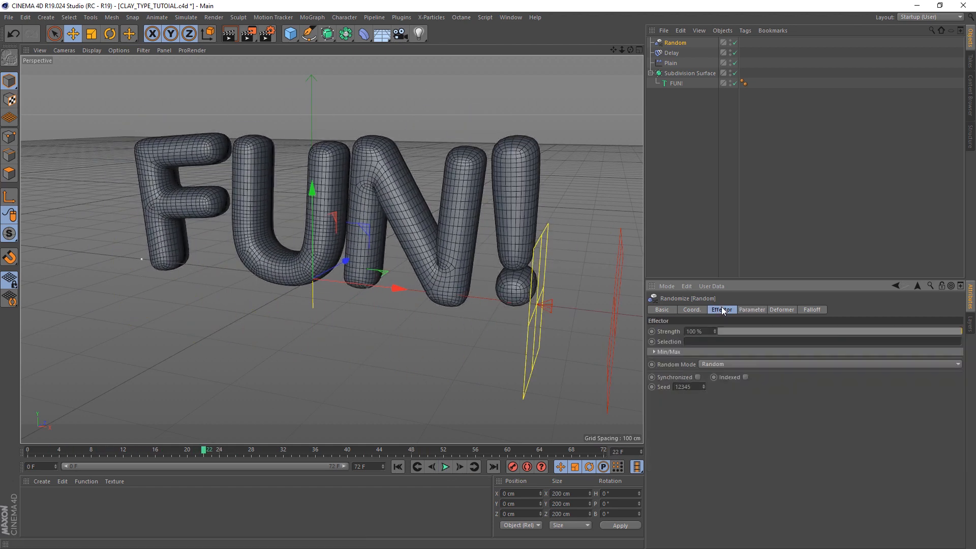
click(717, 365)
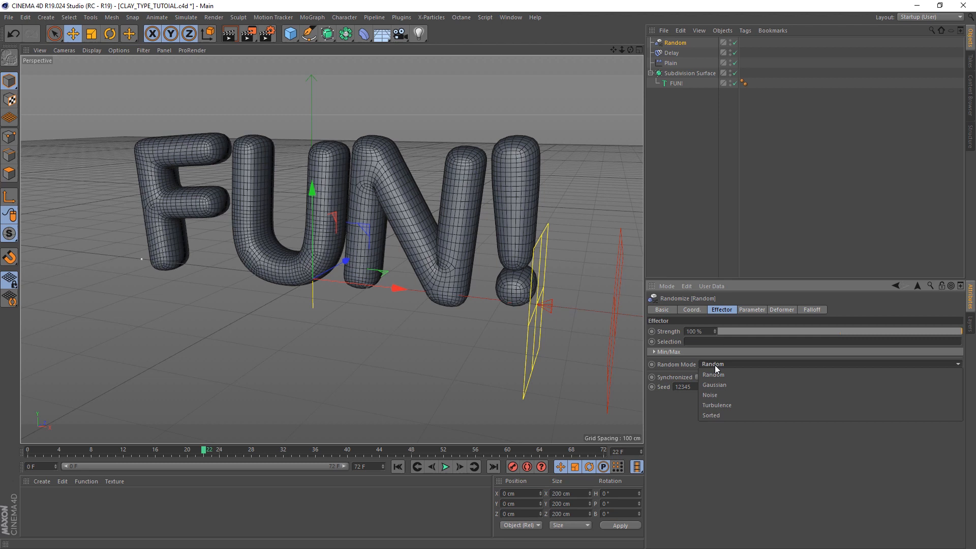
click(722, 394)
click(446, 466)
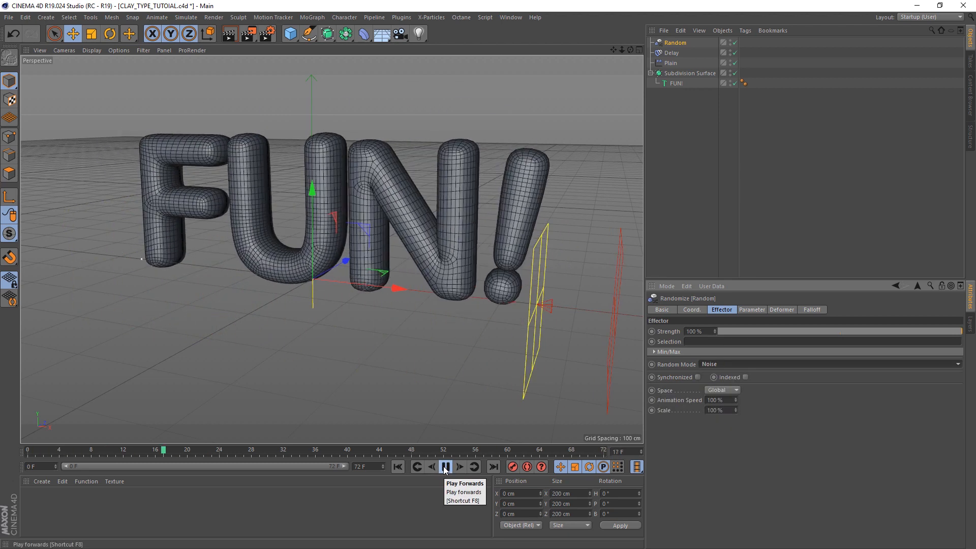
click(445, 467)
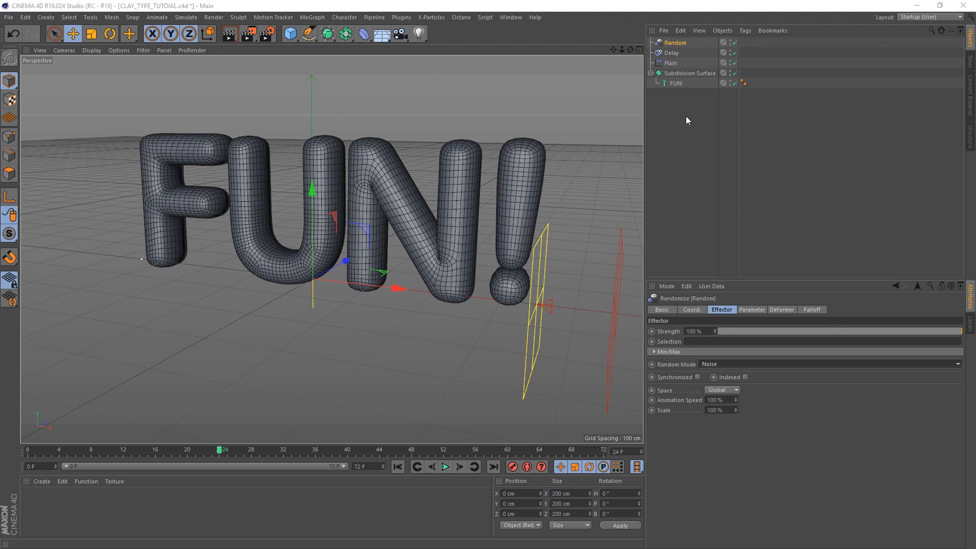
Add a Displacer deformer for the FUN! text and place it beside the text under the Subdivision Surface.
click(676, 83)
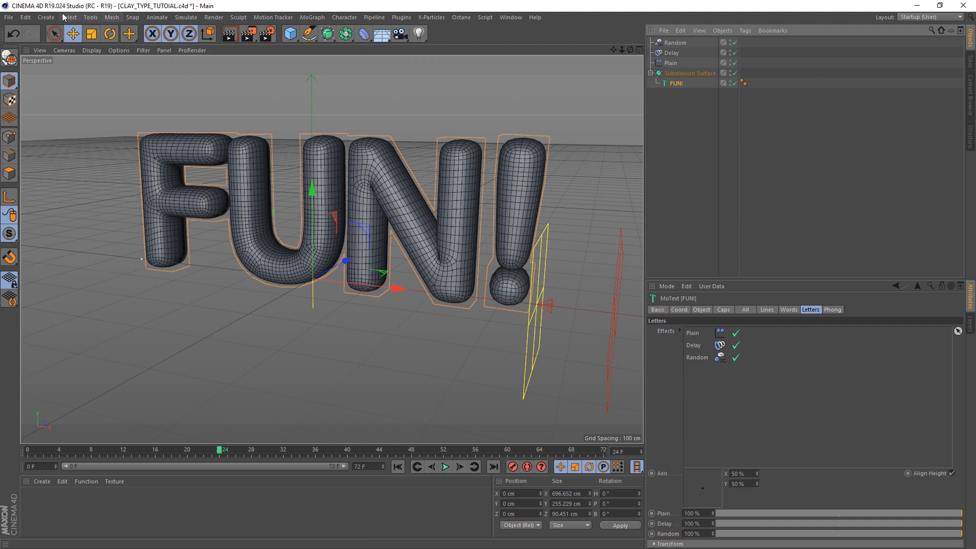
click(46, 17)
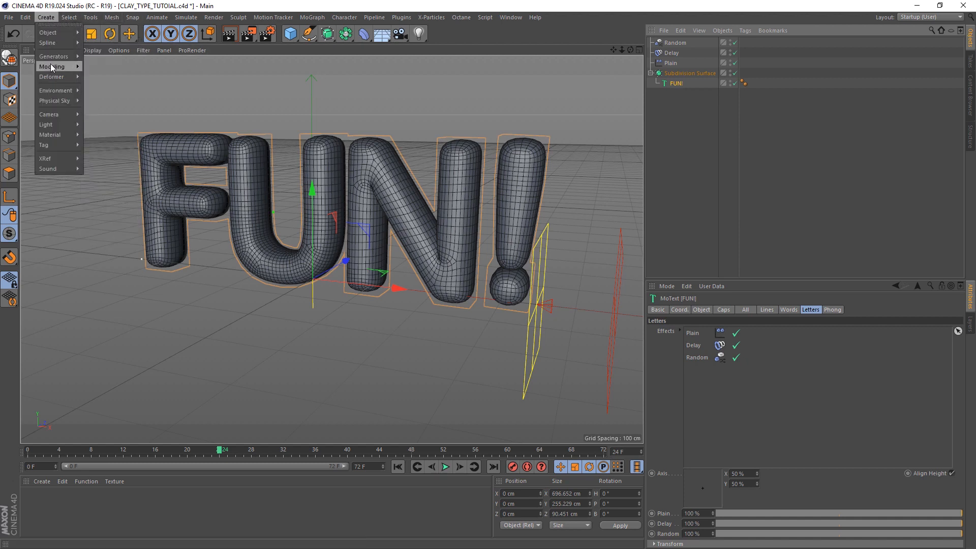
mouse_move(49, 77)
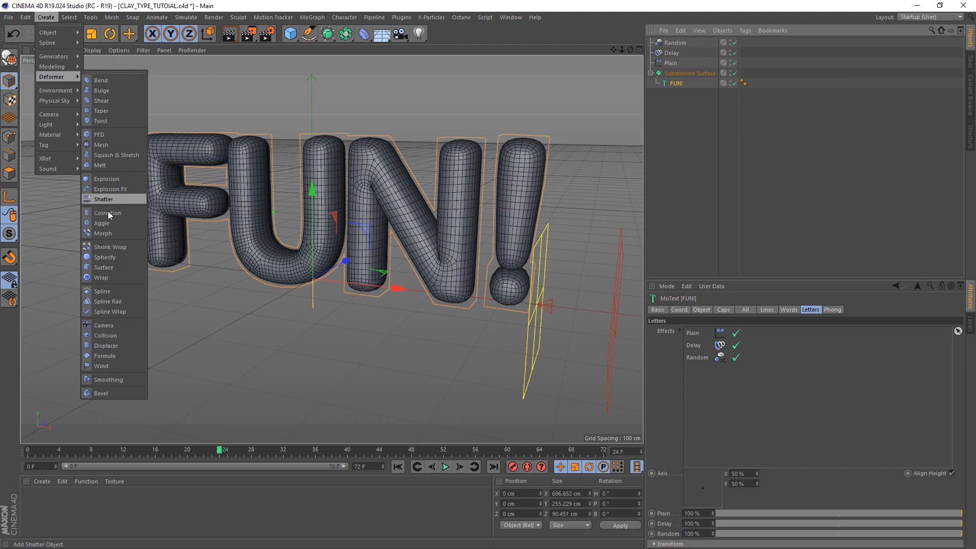
shift+click(104, 346)
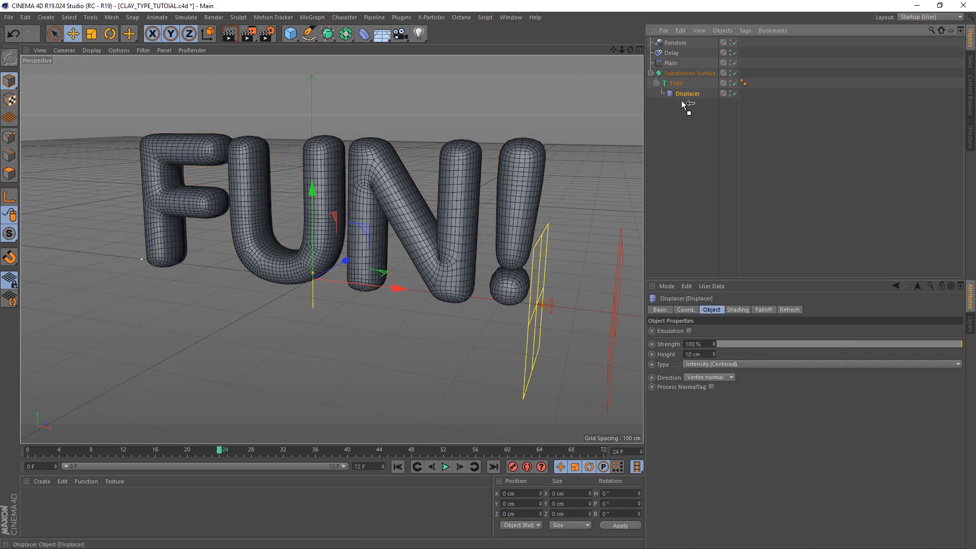
drag(683, 104, 680, 94)
Assign a Noise shader to the Displacer's shading.
click(736, 309)
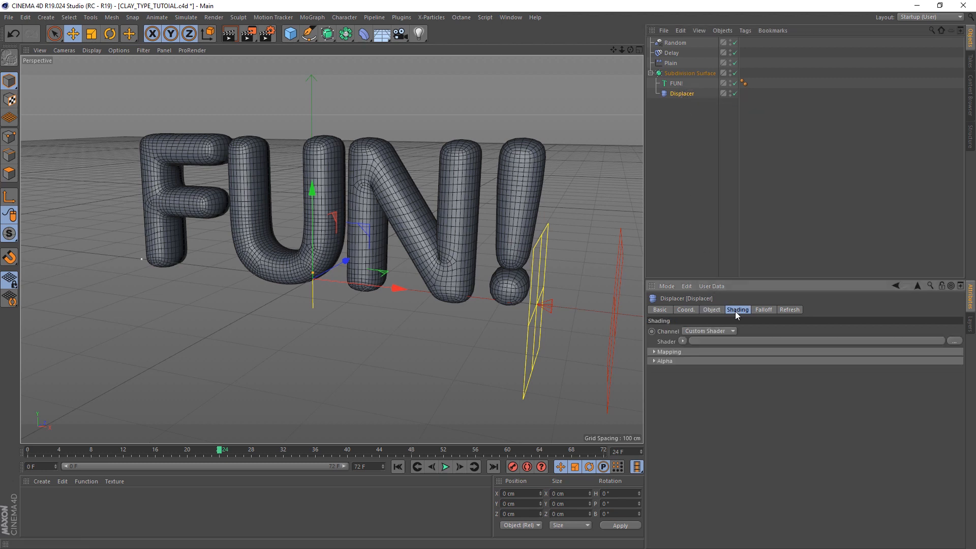
click(682, 340)
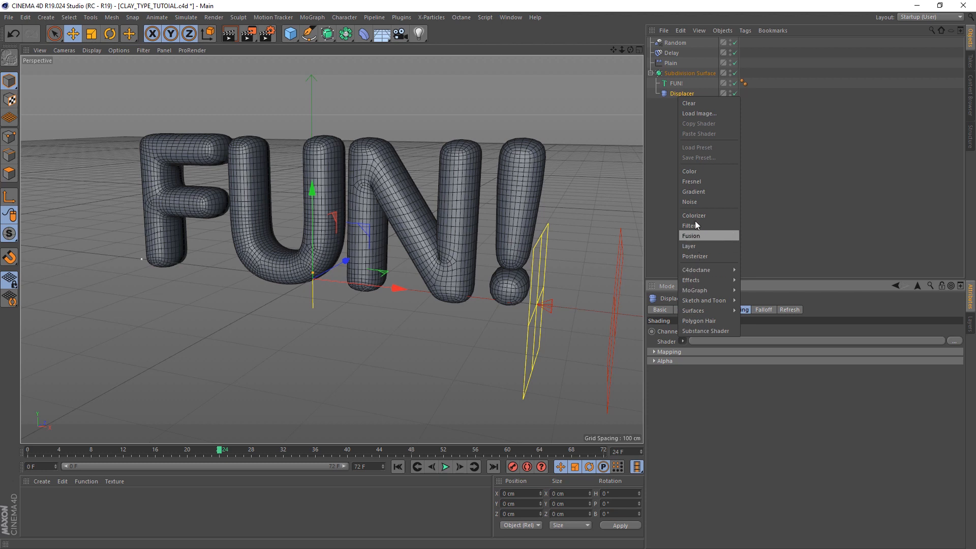
click(694, 202)
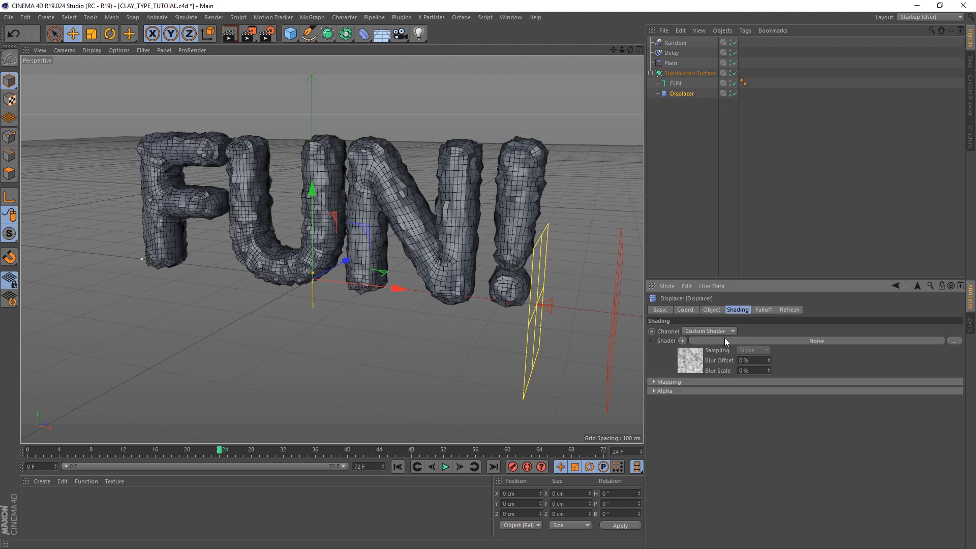
Set the Displacer noise's global scale to 200% and play the animation from the start.
click(811, 341)
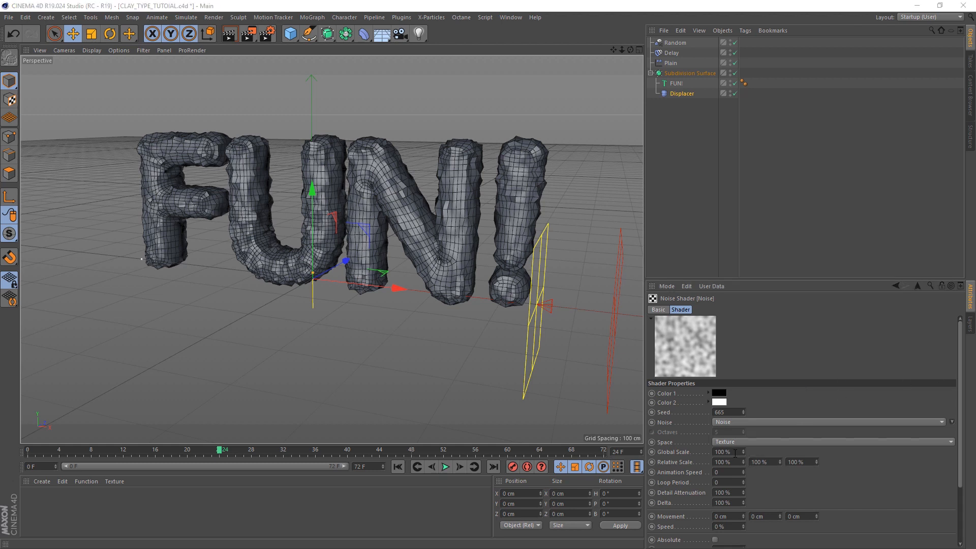
drag(735, 453, 697, 453)
text(2)
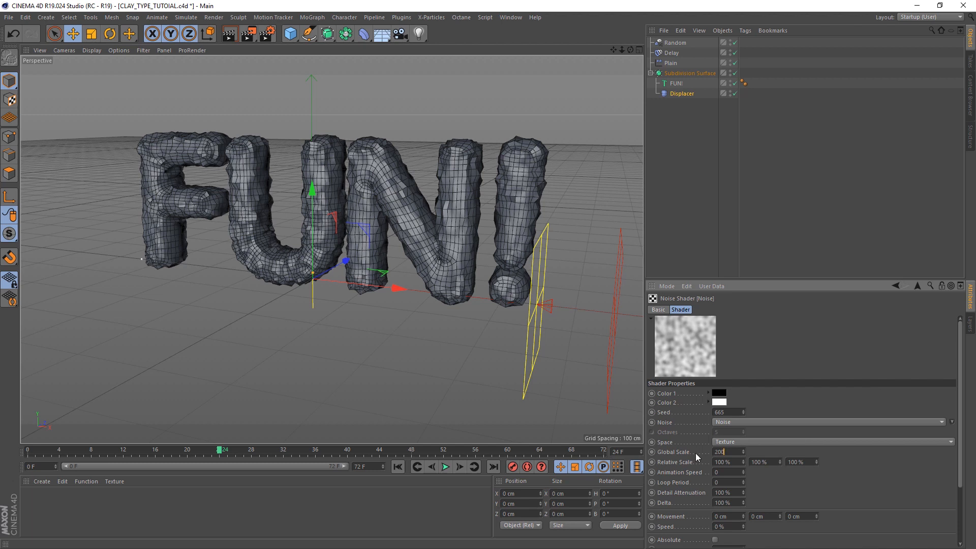
text(00)
key(Return)
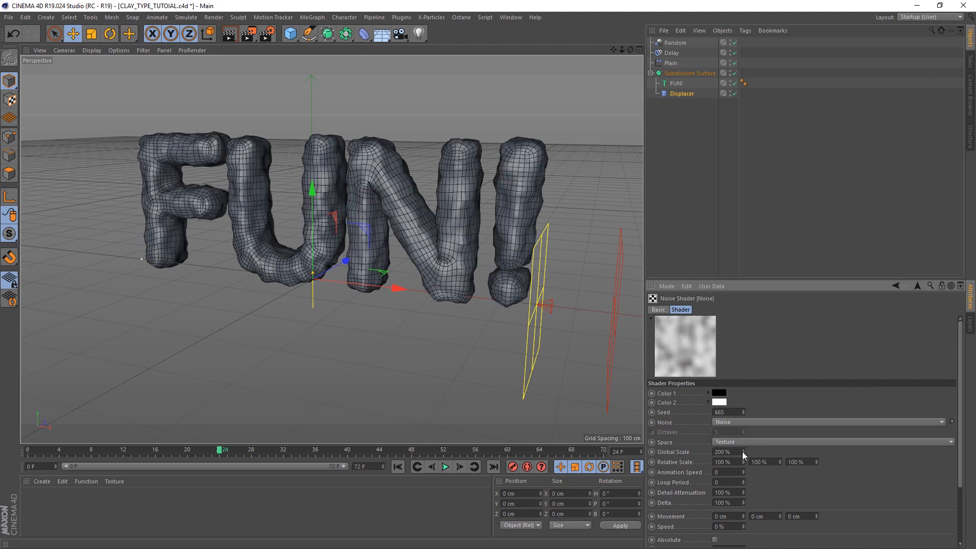
drag(743, 451, 738, 451)
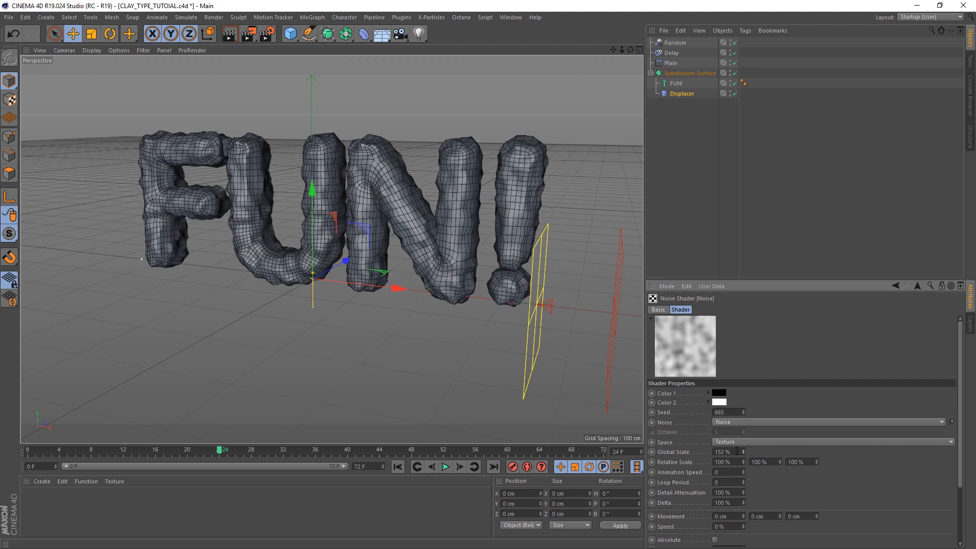
click(737, 451)
text(2)
click(398, 466)
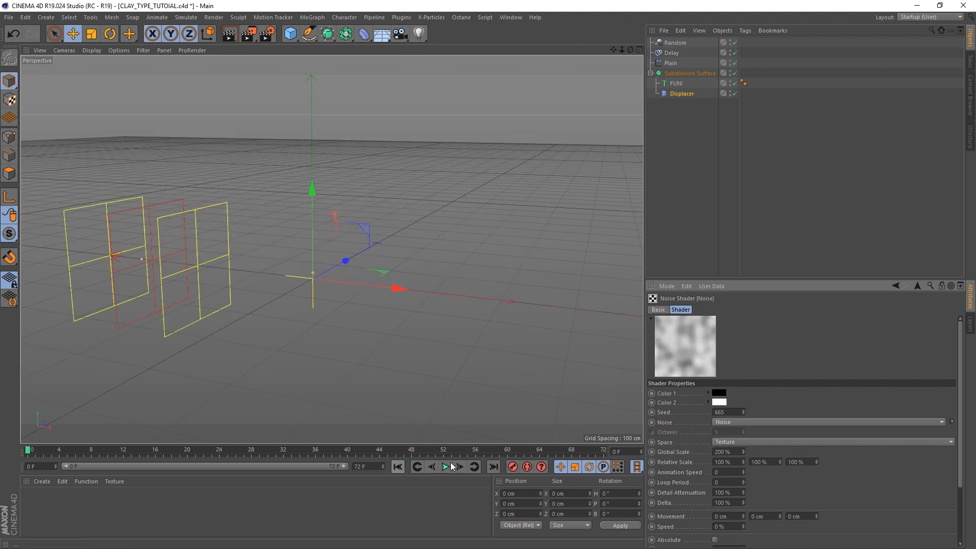
click(445, 467)
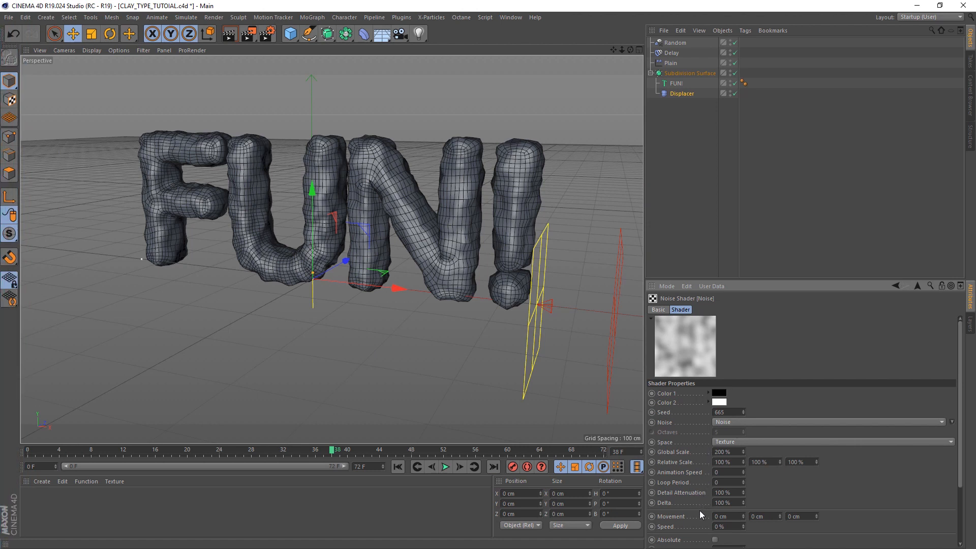
Try a noise animation speed of 10 in playback, and set the speed back to 0.
drag(723, 472, 694, 472)
key(Return)
click(446, 467)
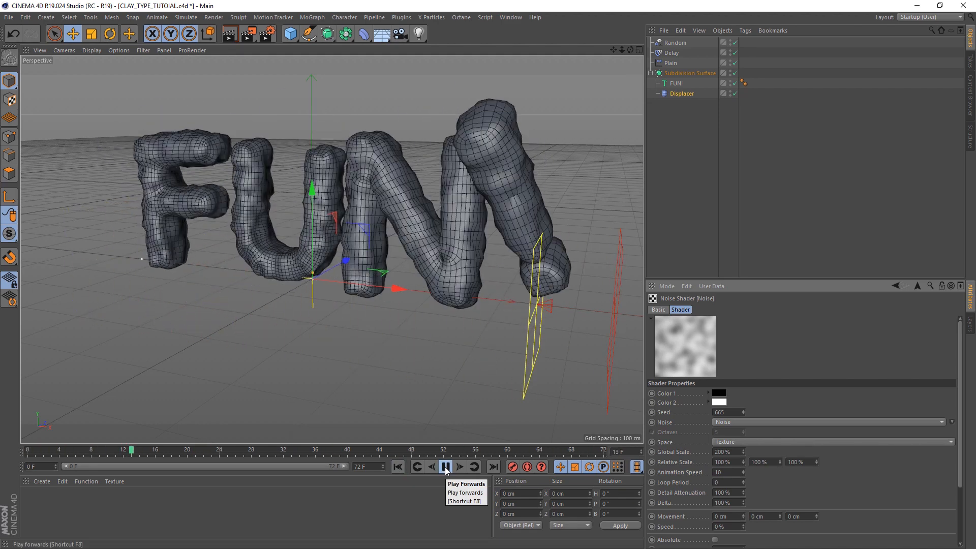
click(445, 466)
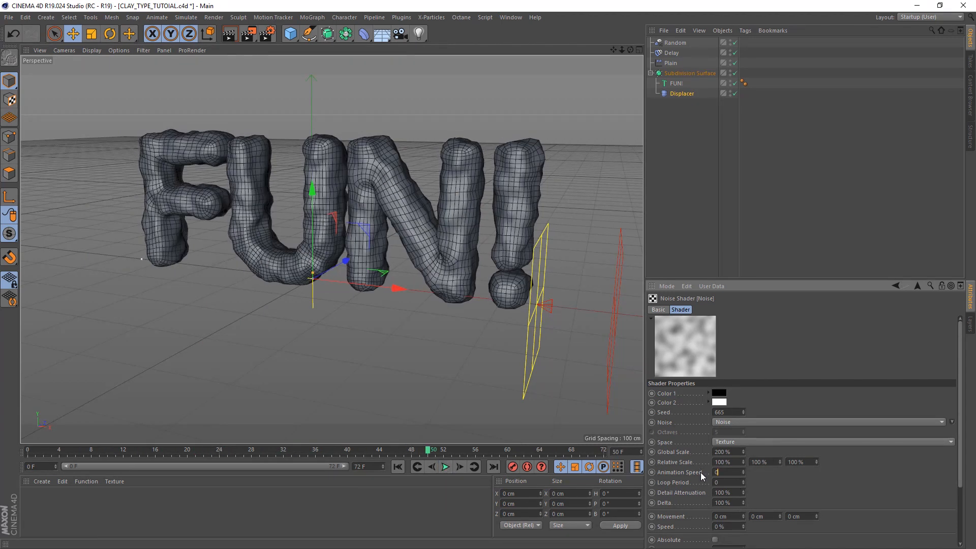
text(0)
key(Return)
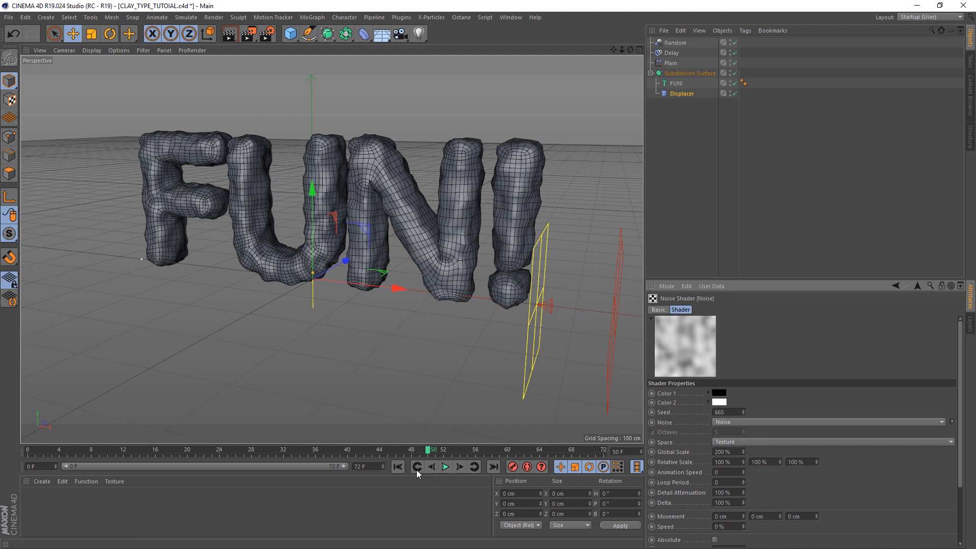
Set the noise shader's seed to 0 at frame 0 and keyframe it.
click(402, 468)
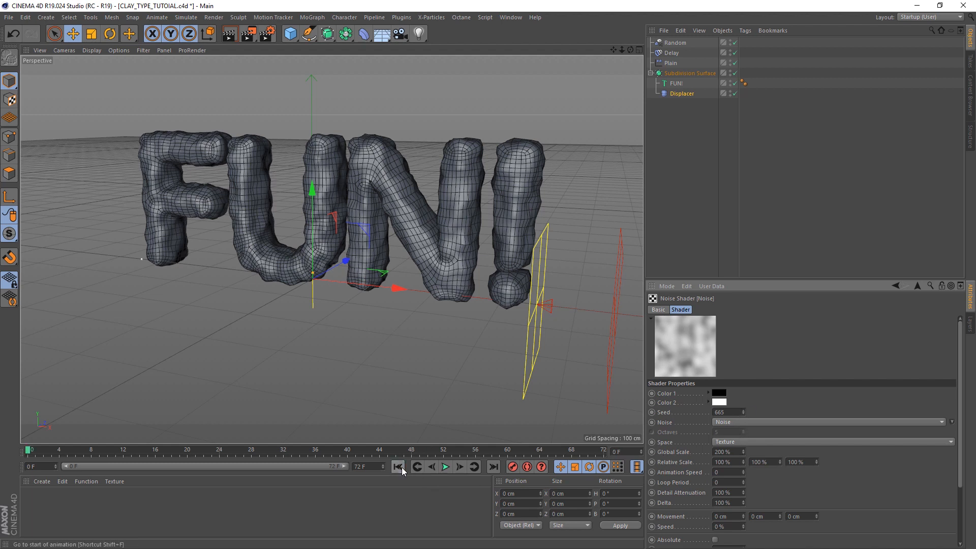
click(725, 413)
key(Return)
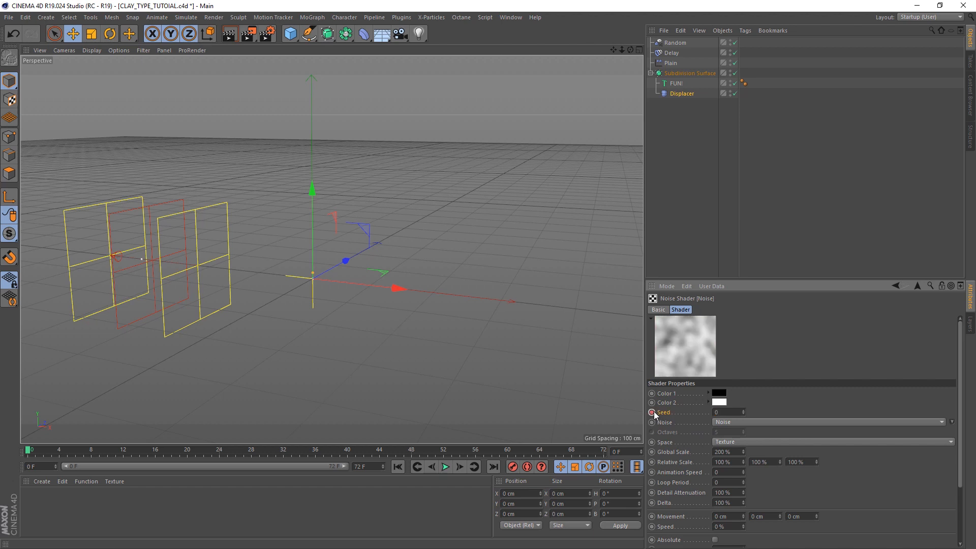
Set the animation's end frame to 60.
click(493, 466)
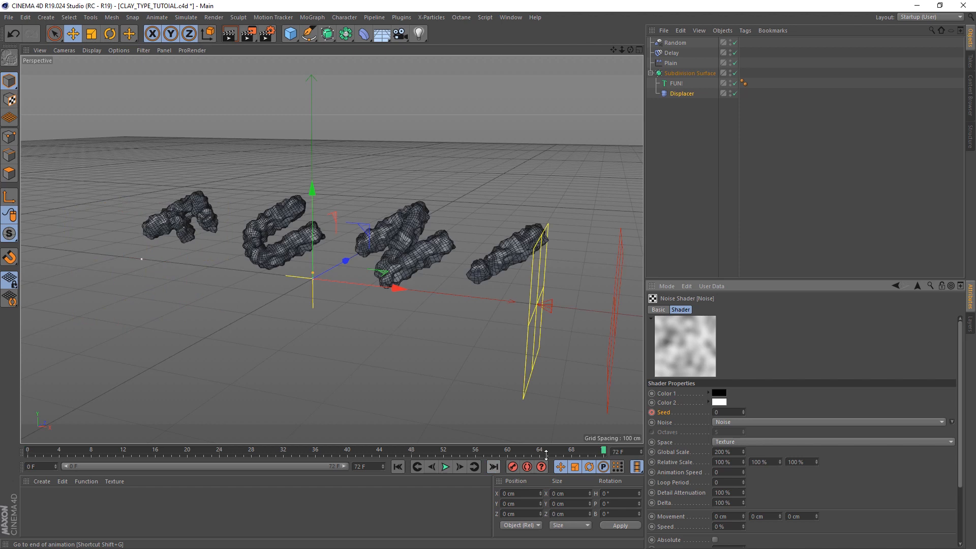
click(377, 466)
text(60)
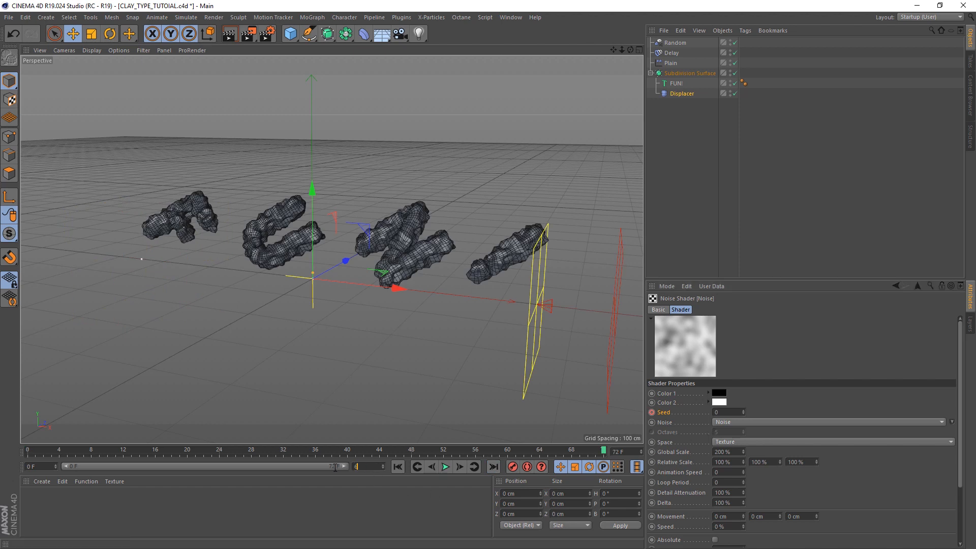
key(Return)
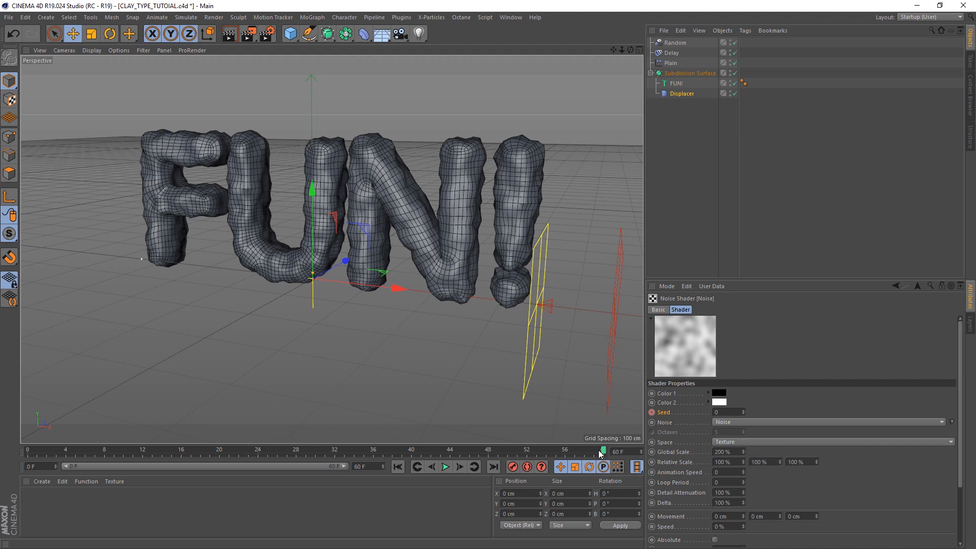
Keyframe the noise seed at 30 on frame 60 and play the animation from the start.
click(592, 454)
drag(594, 454, 603, 452)
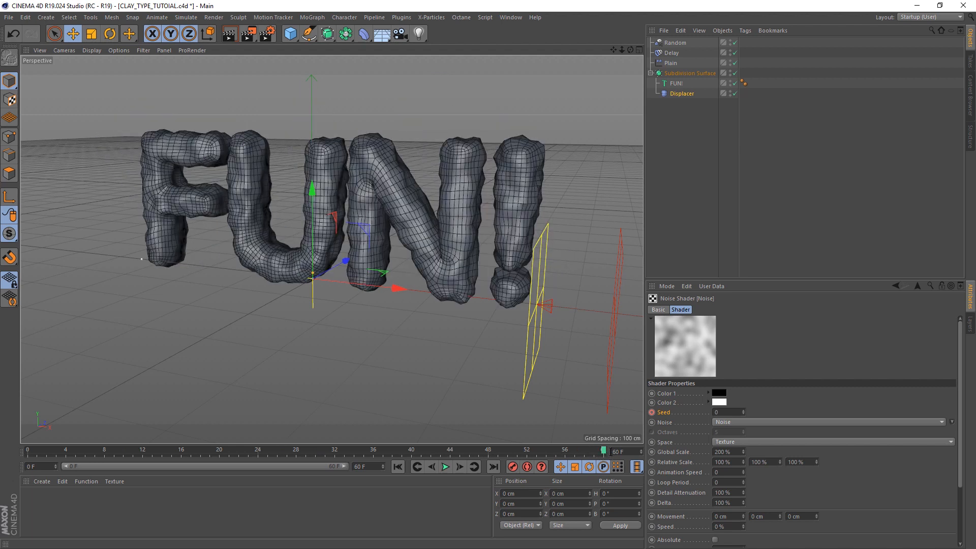
click(729, 412)
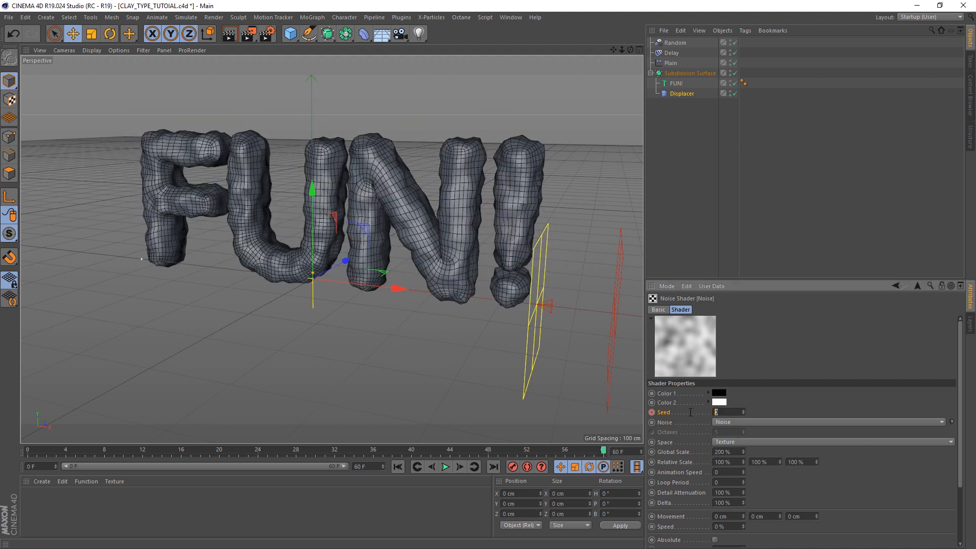
key(Return)
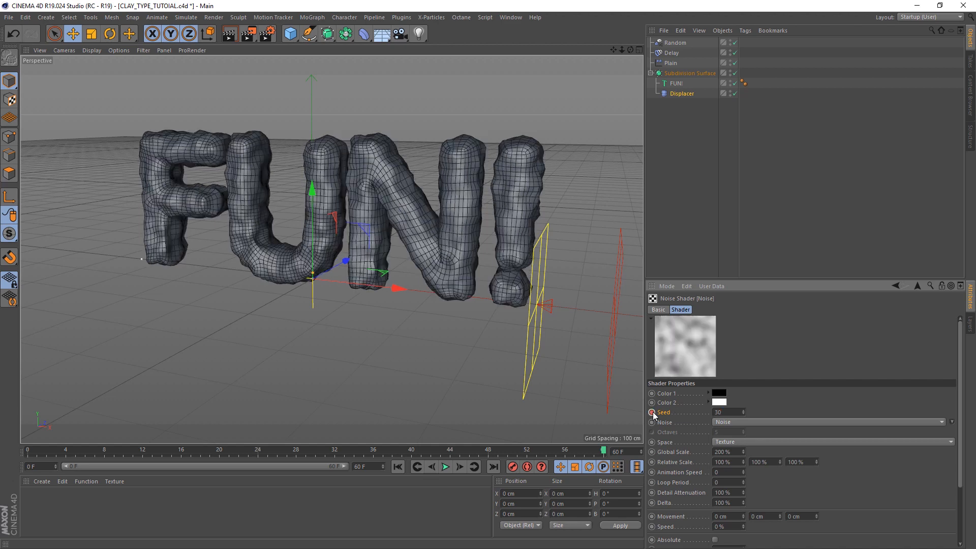
click(397, 468)
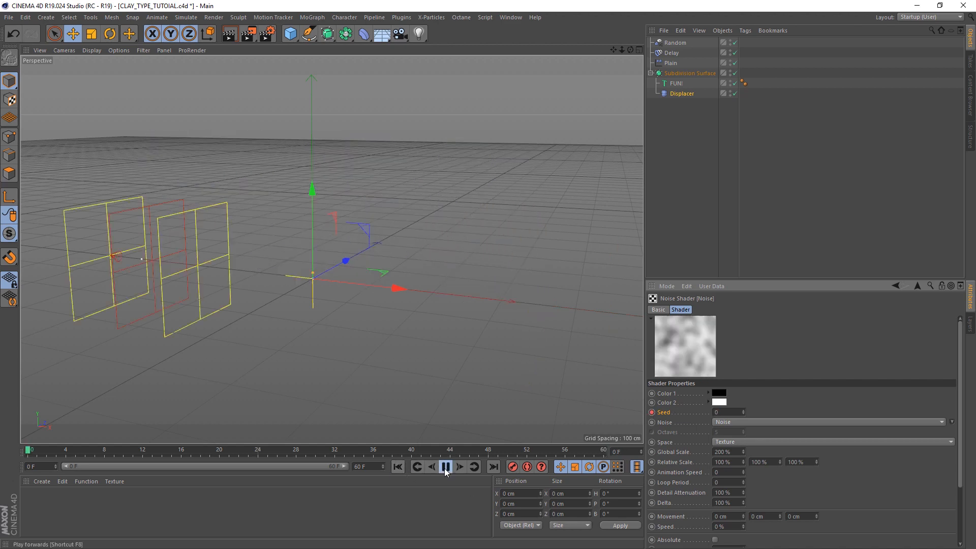
click(445, 468)
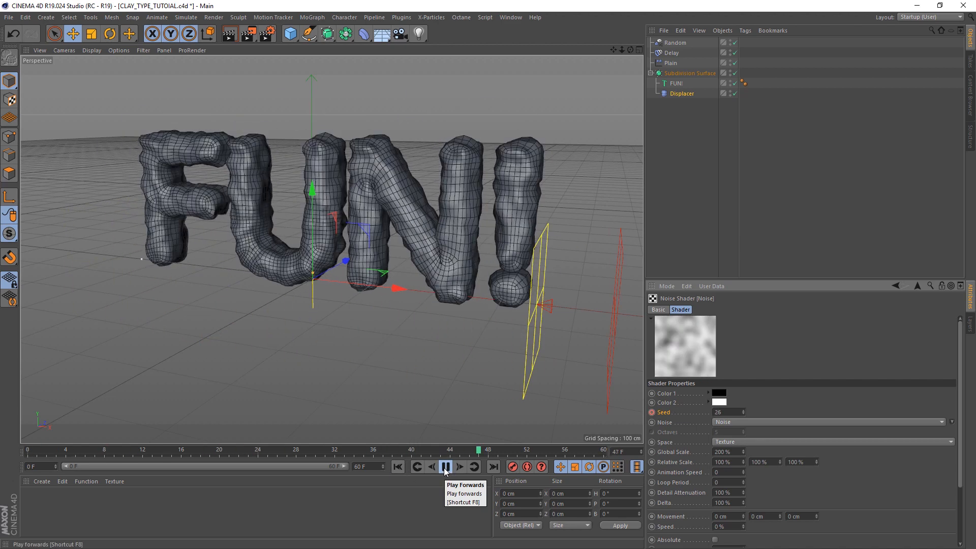
Show the Seed track's F-curve, make all its keys linear, and close the Timeline.
right_click(662, 412)
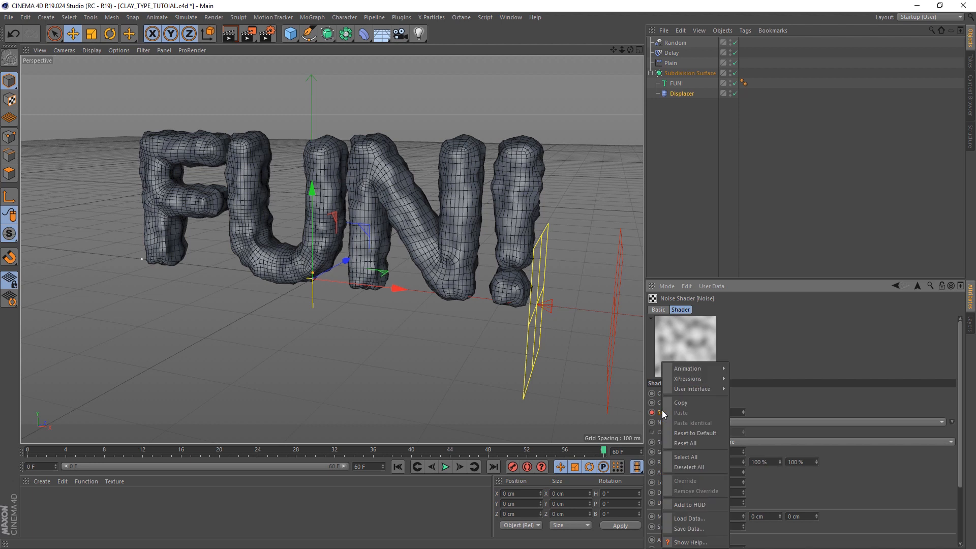
mouse_move(689, 369)
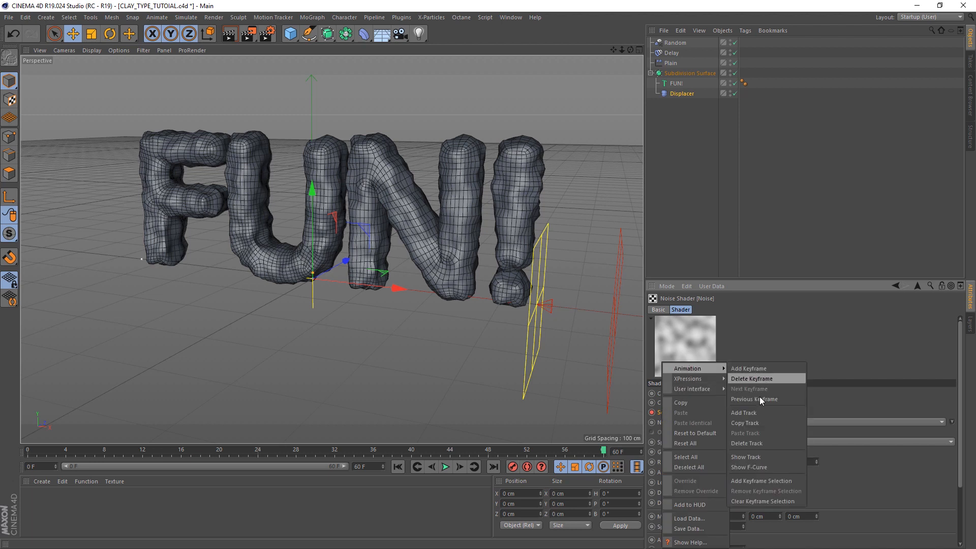
click(758, 465)
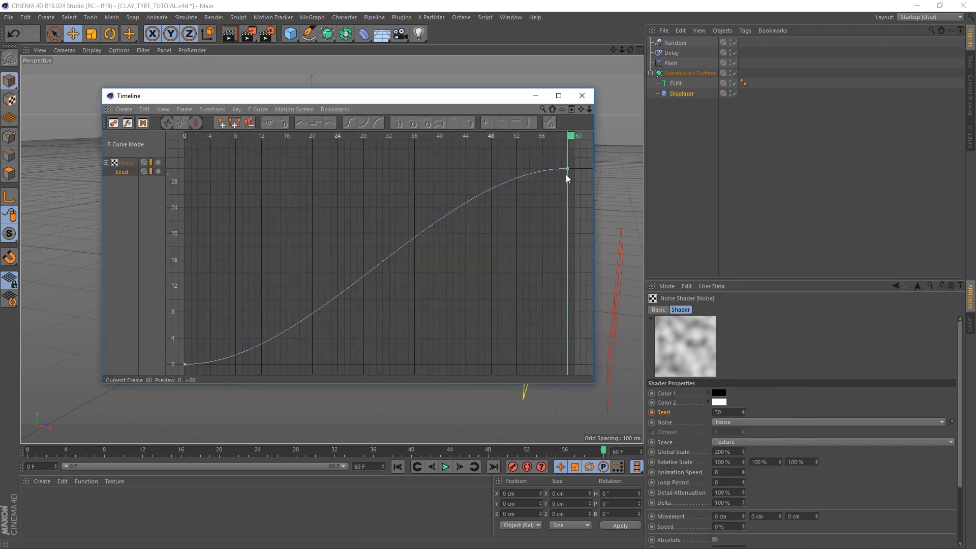
key(ctrl+a)
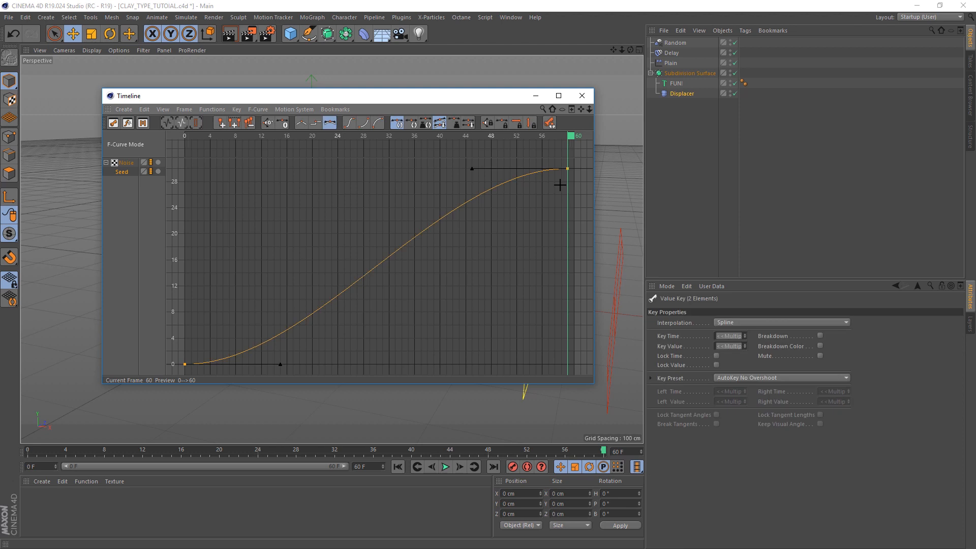
click(298, 123)
click(582, 95)
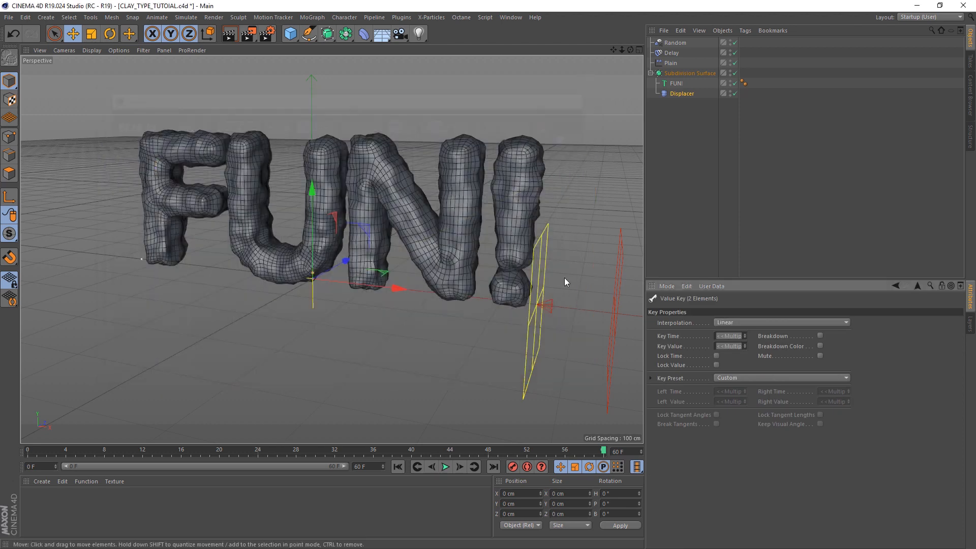
Play the animation from the start to check the letters' changing surface bumps.
click(398, 466)
click(446, 466)
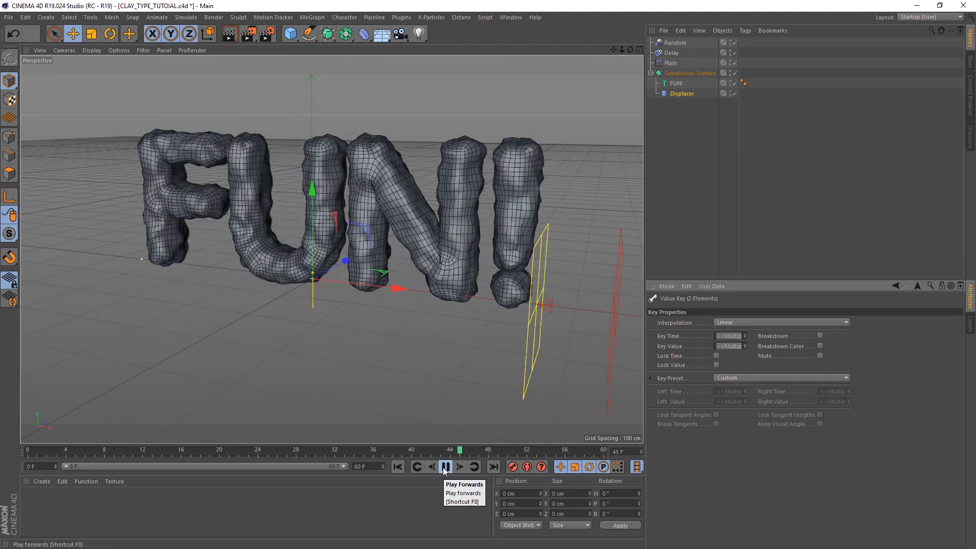
click(446, 466)
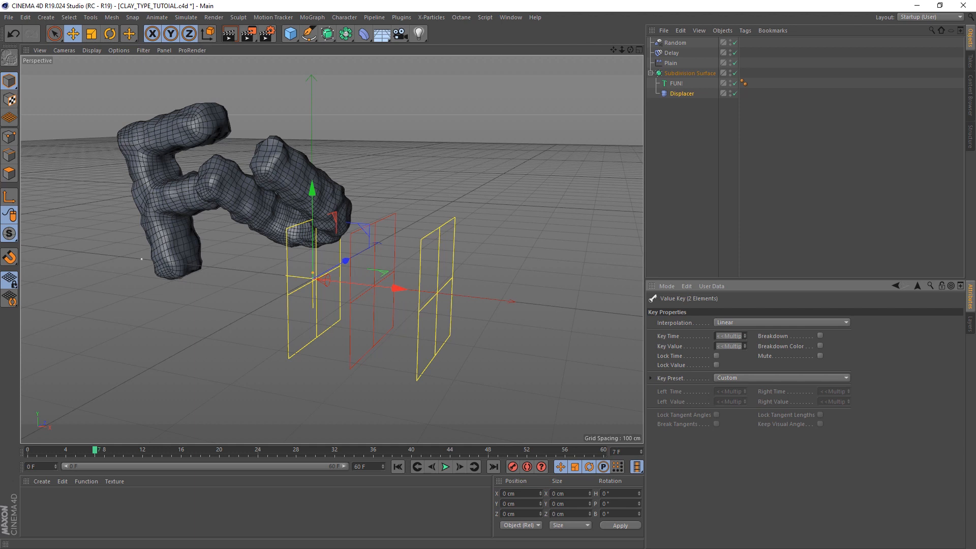
Open the Octane Live Viewer, start a live render of the scene, and move the viewer higher over the viewport.
click(682, 93)
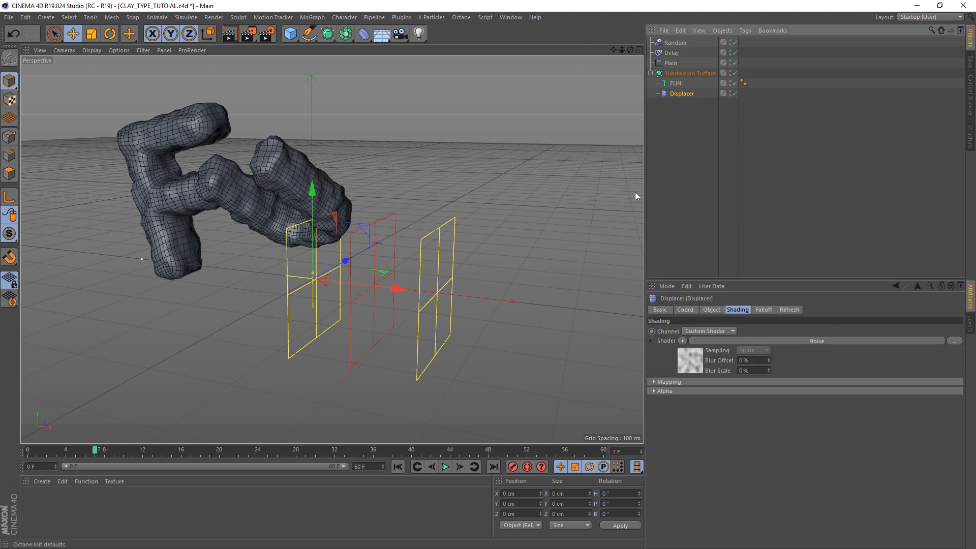
click(461, 17)
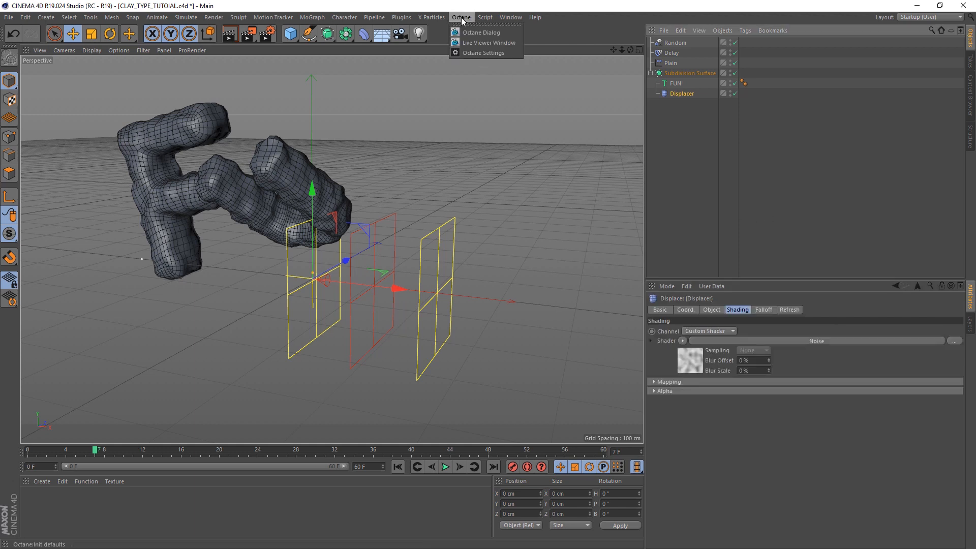
click(488, 43)
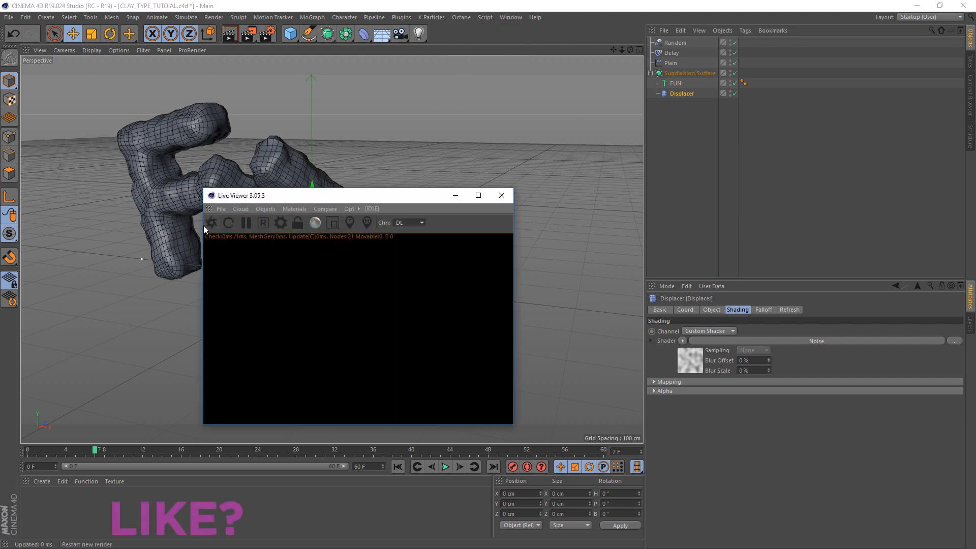
click(209, 223)
drag(374, 197, 391, 102)
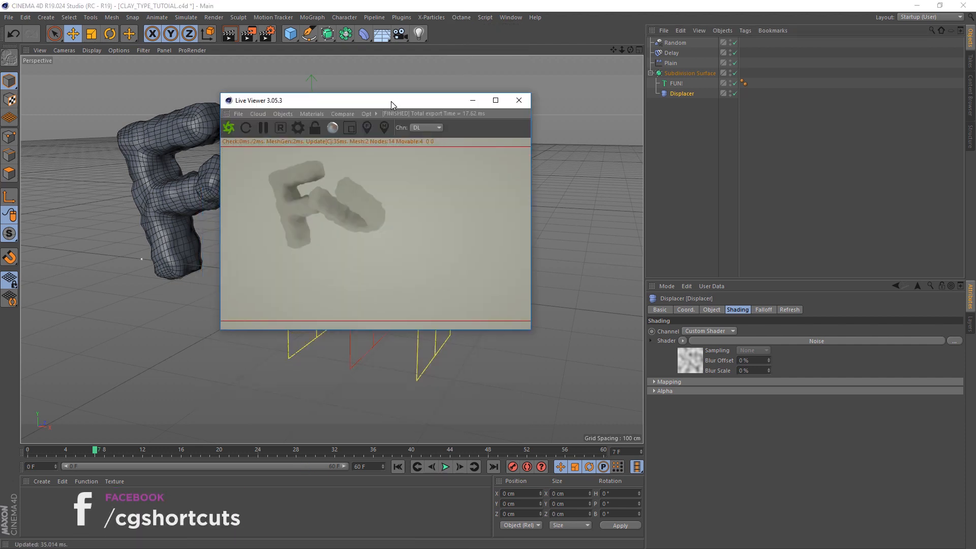
Add an Octane HDRI environment sky and load studio010.hdr as its image texture.
click(283, 113)
click(297, 153)
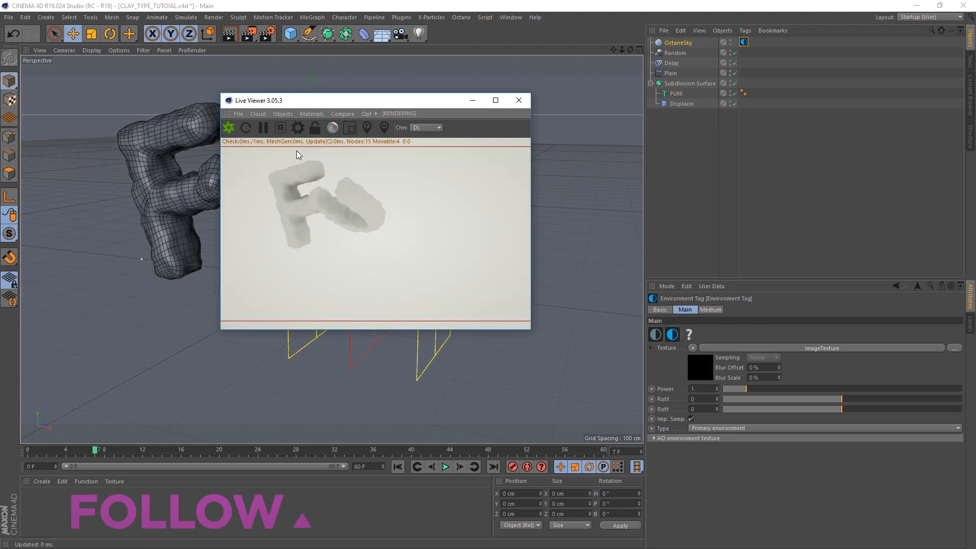
click(744, 43)
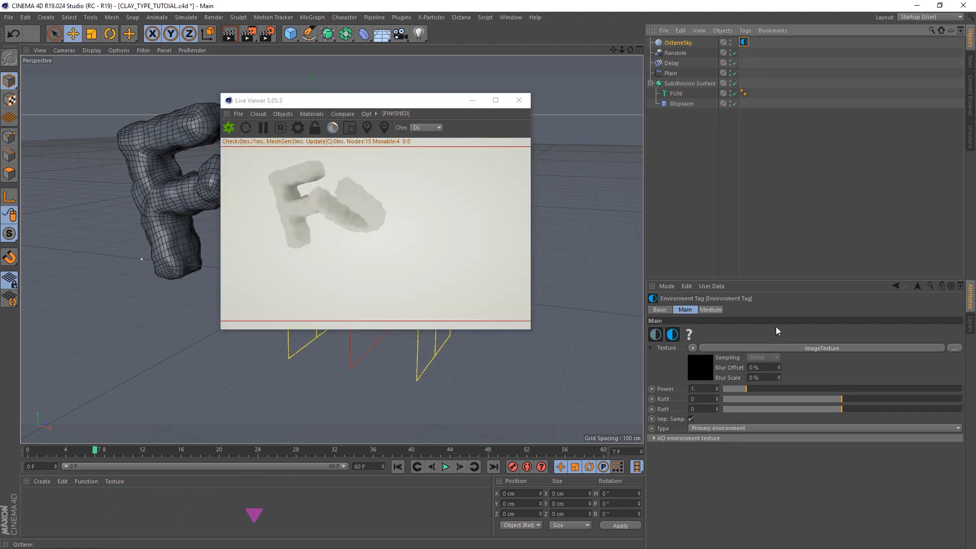
click(767, 349)
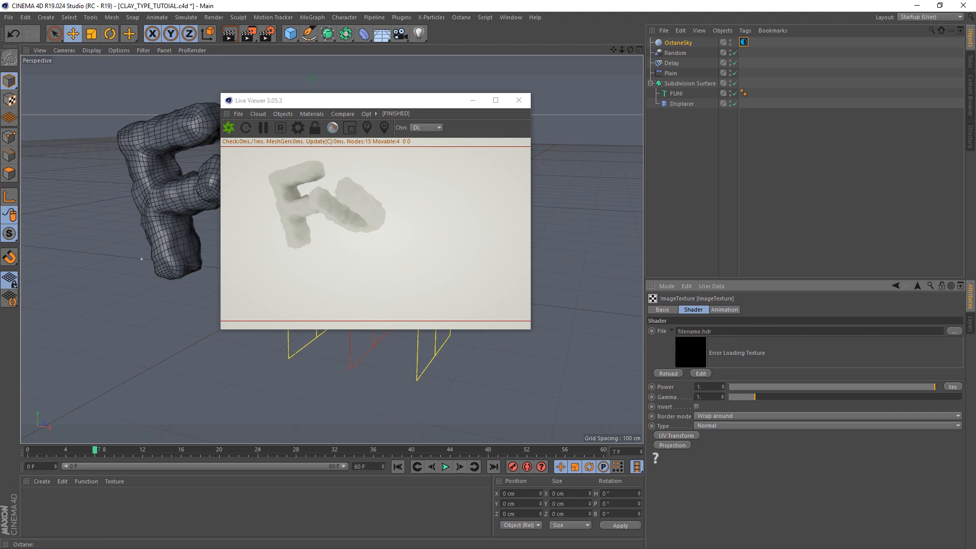
drag(975, 333, 764, 333)
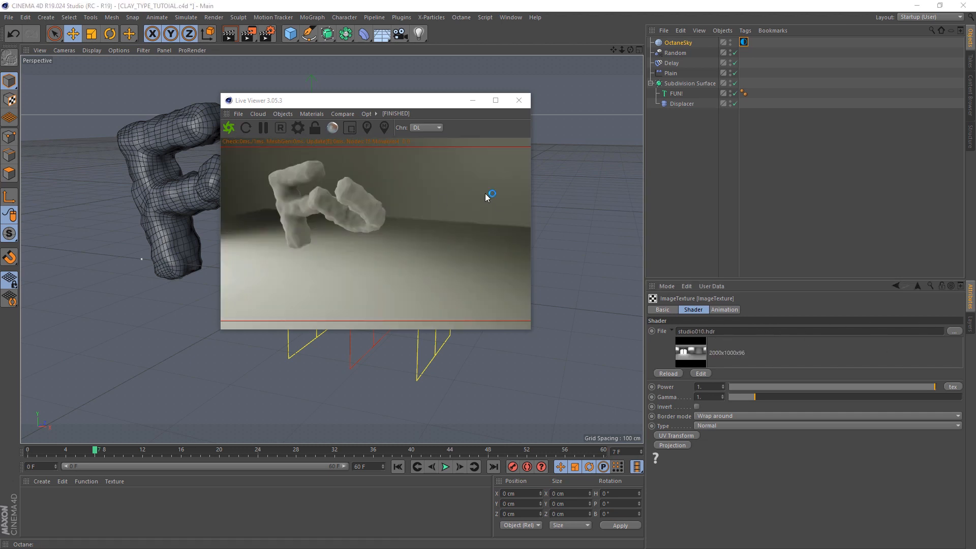
Add a second Octane sky with an RgbSpectrum texture and set its type to Visible environment.
click(284, 114)
click(292, 129)
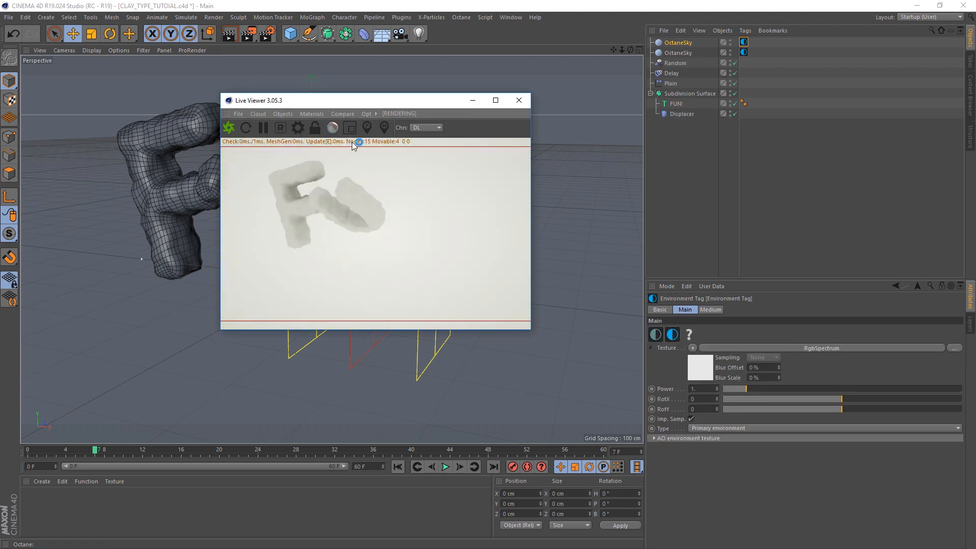
click(722, 428)
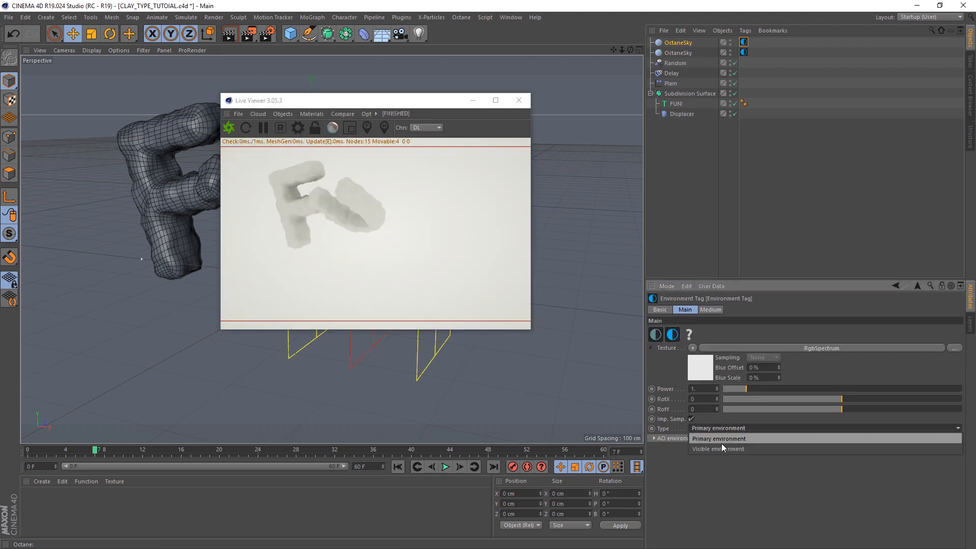
click(721, 440)
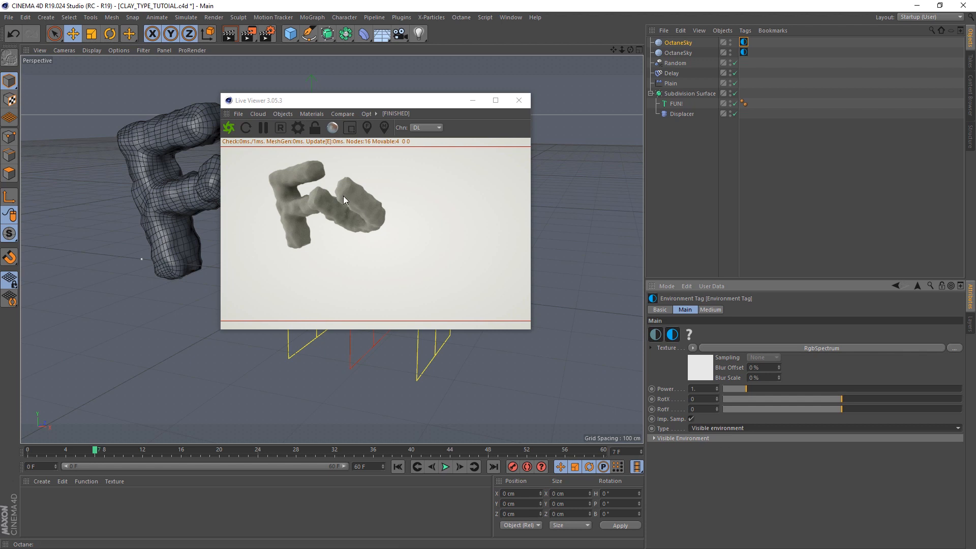
Create an Octane Glossy material, open it in the Node Editor, and close the Material Editor.
click(308, 113)
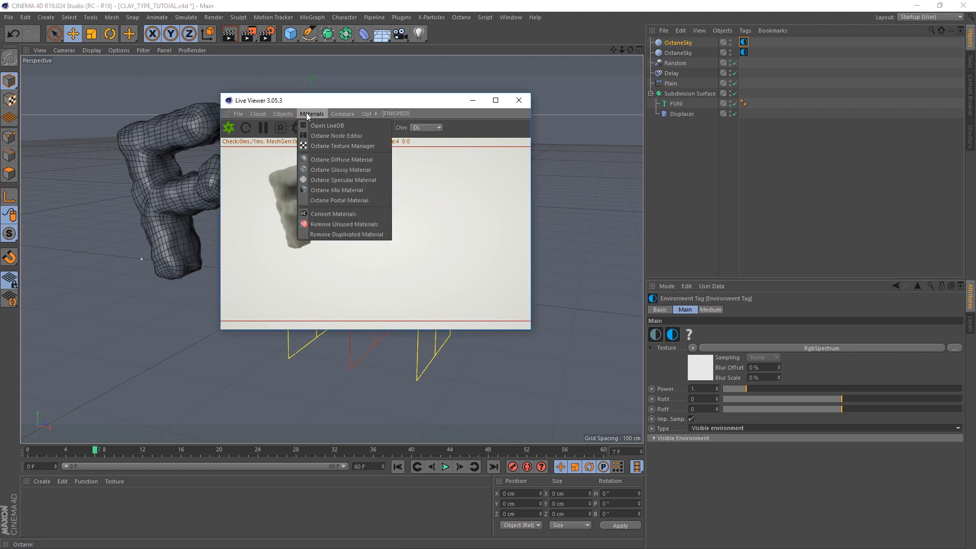
click(322, 169)
double_click(32, 502)
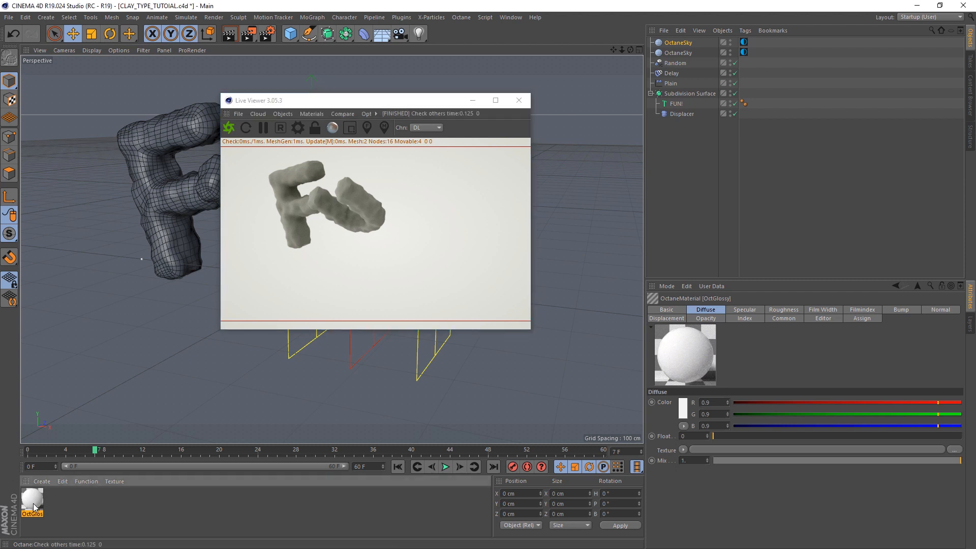
click(181, 189)
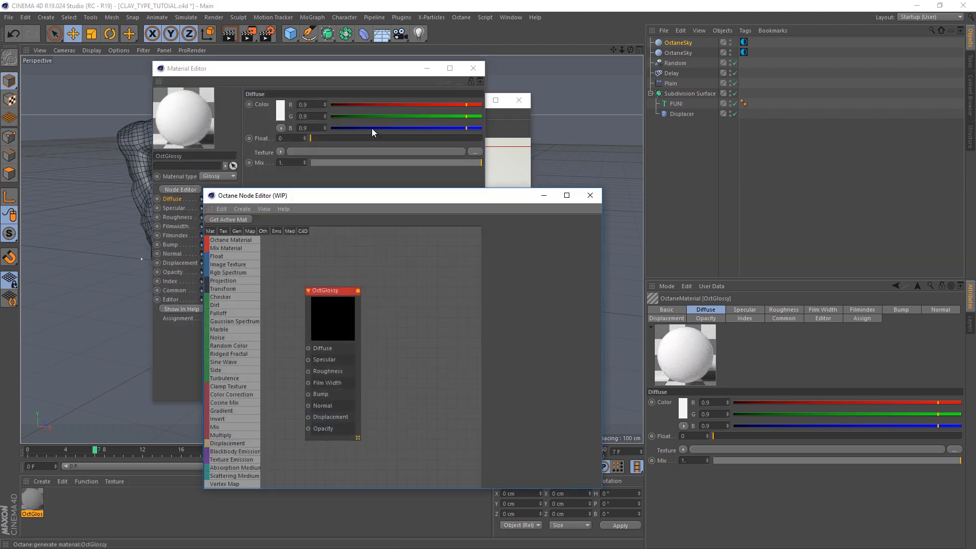
click(473, 68)
Set the glossy material's diffuse color to red with hue 0° and saturation 93 %.
click(517, 353)
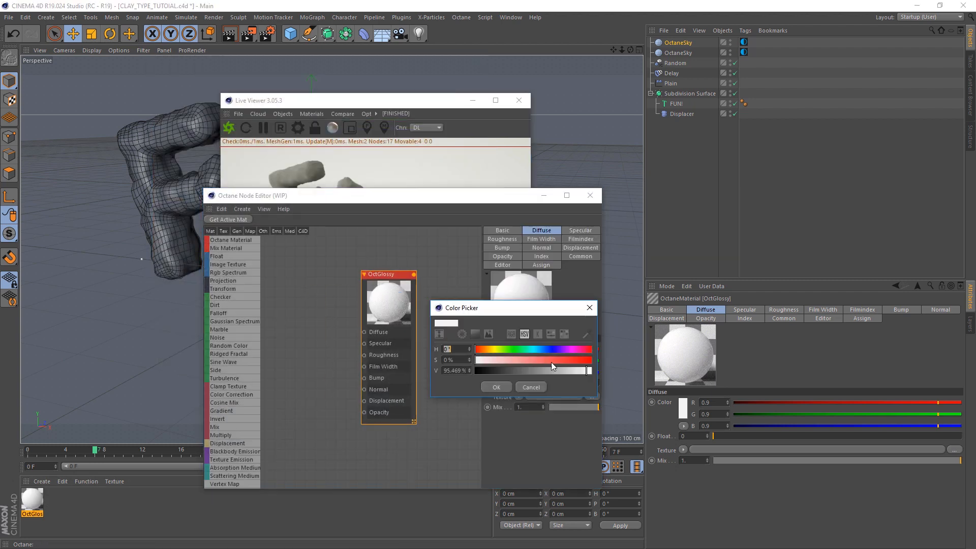
drag(551, 361, 588, 361)
click(498, 388)
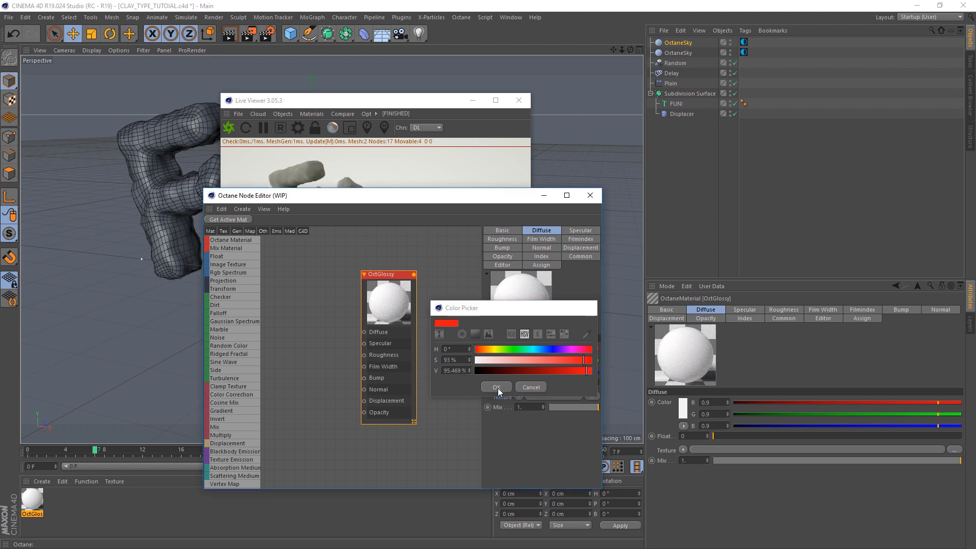
Set the glossy material's roughness float to 0.25, close the Node Editor, and apply the material to the FUN! text.
click(502, 239)
text(.2)
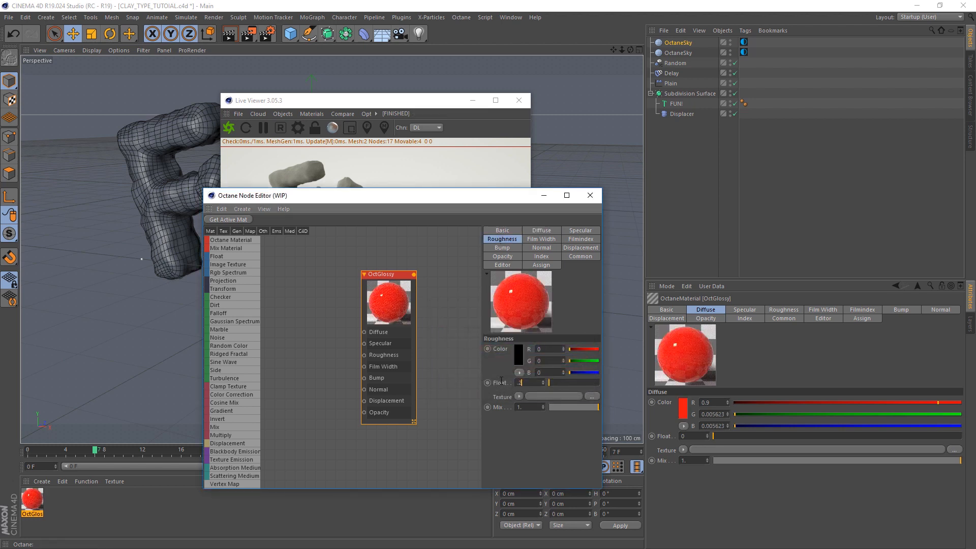
text(5)
key(Return)
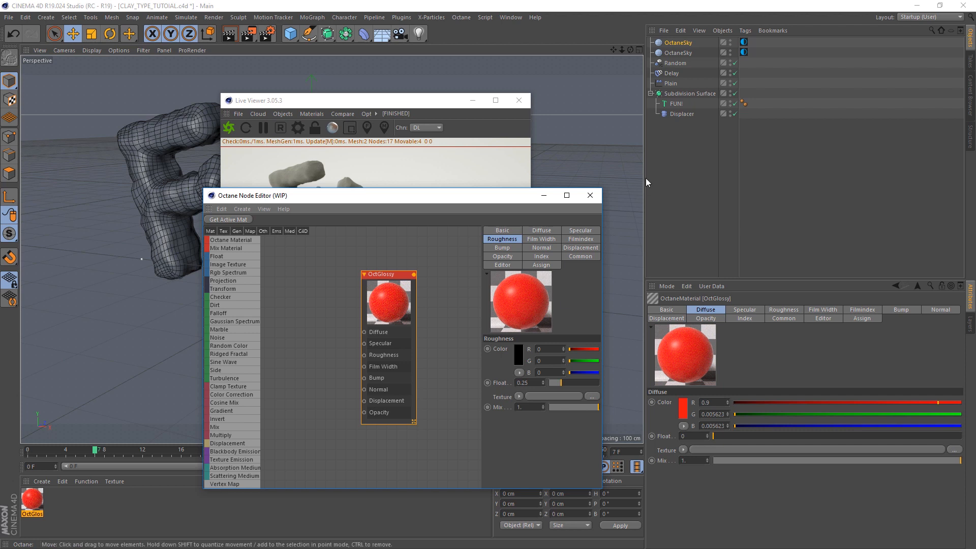
click(590, 195)
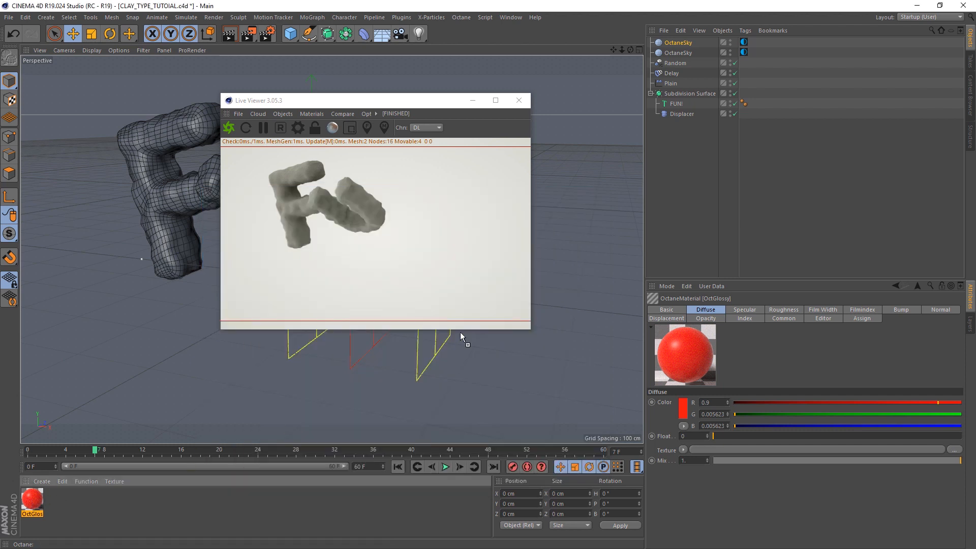
drag(666, 90, 676, 103)
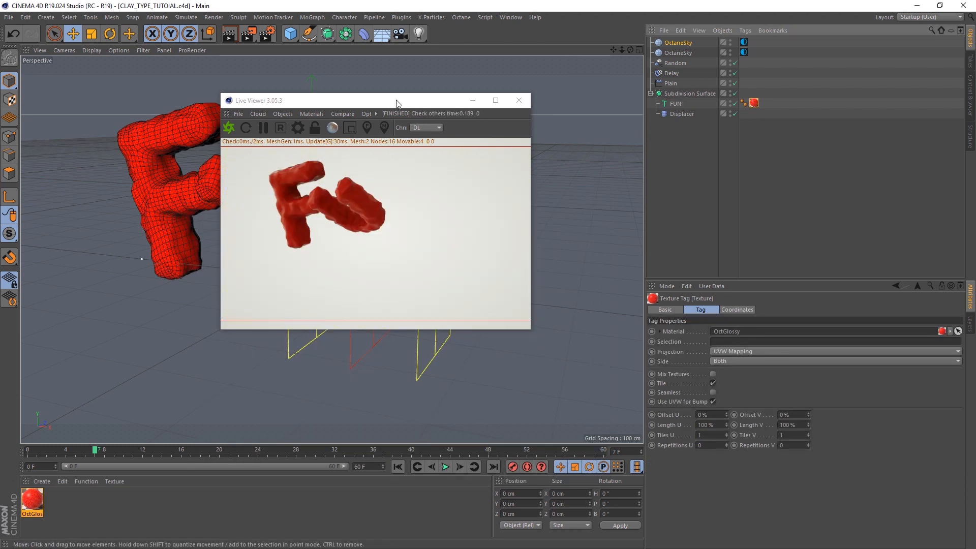
Add an Octane camera and enable its Camera Imager with an exposure of 3.
click(281, 114)
click(285, 130)
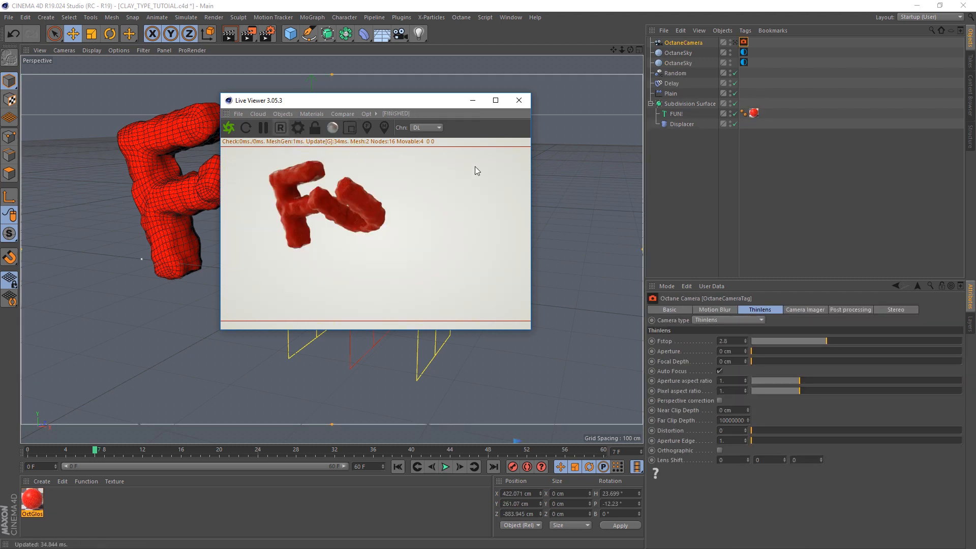
click(743, 42)
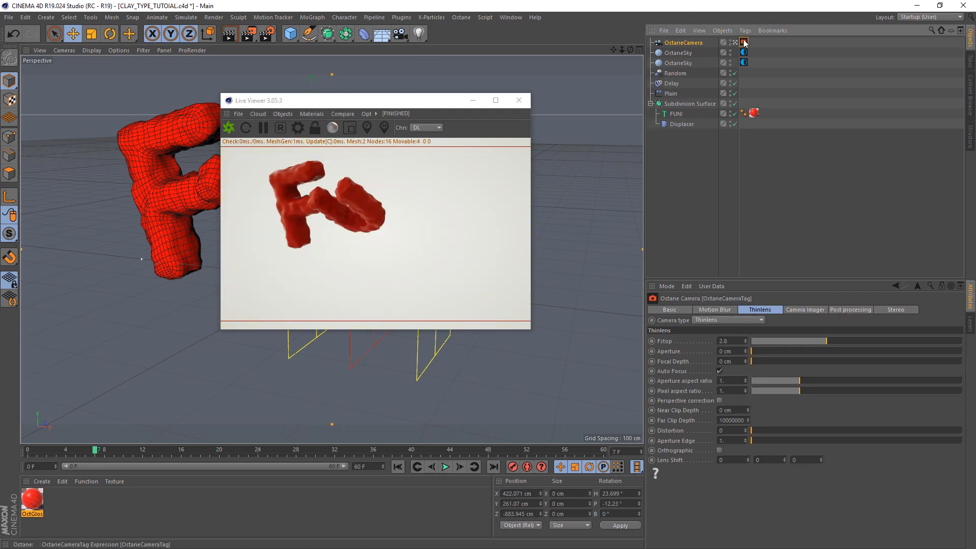
click(796, 311)
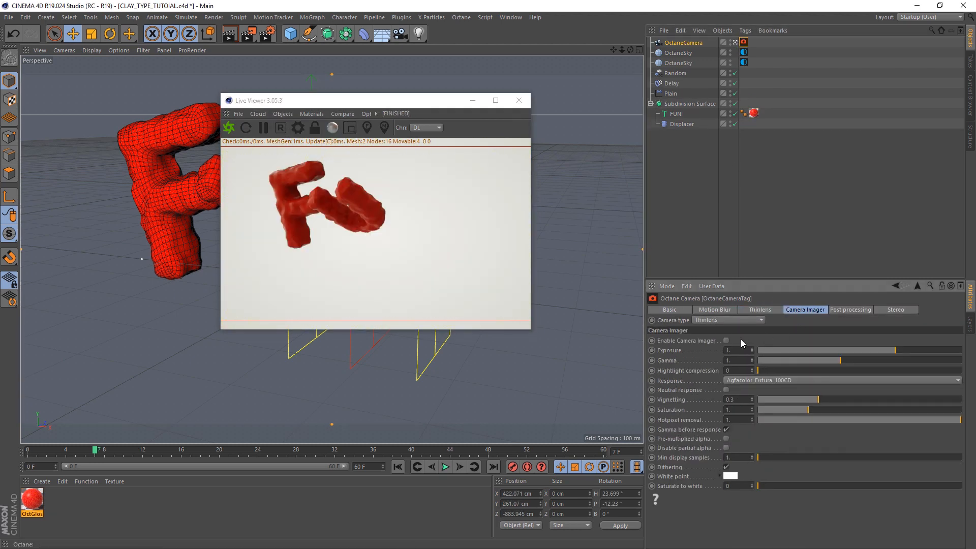
text(3)
key(Return)
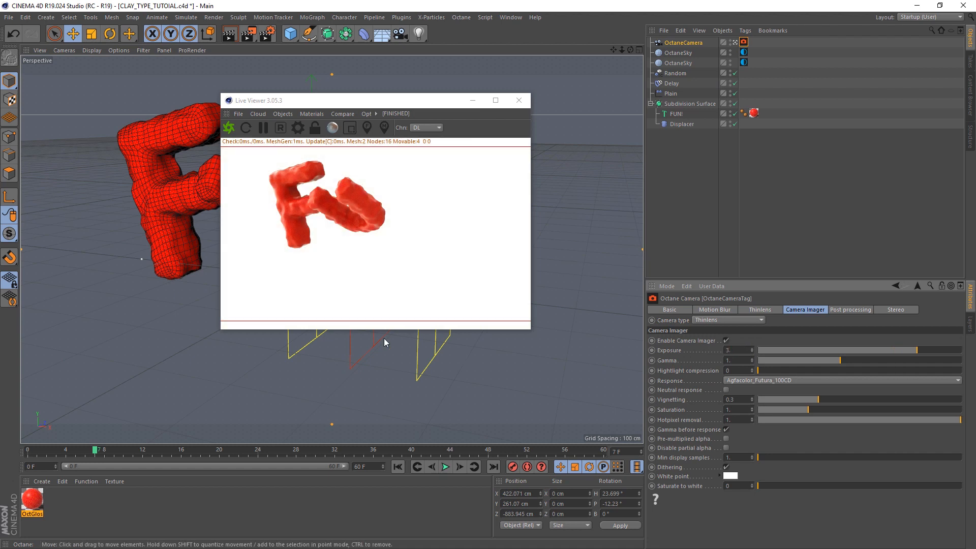
Orbit the view to a nearly frontal angle on the text and play the animation from the start to frame 33.
alt+drag(163, 283, 188, 270)
scroll(187, 270, up, 1)
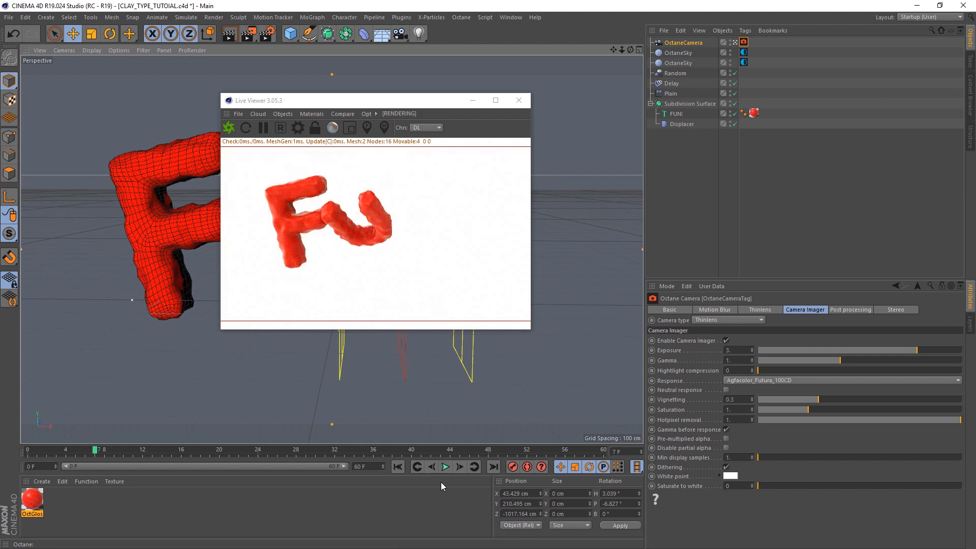
click(398, 467)
click(446, 467)
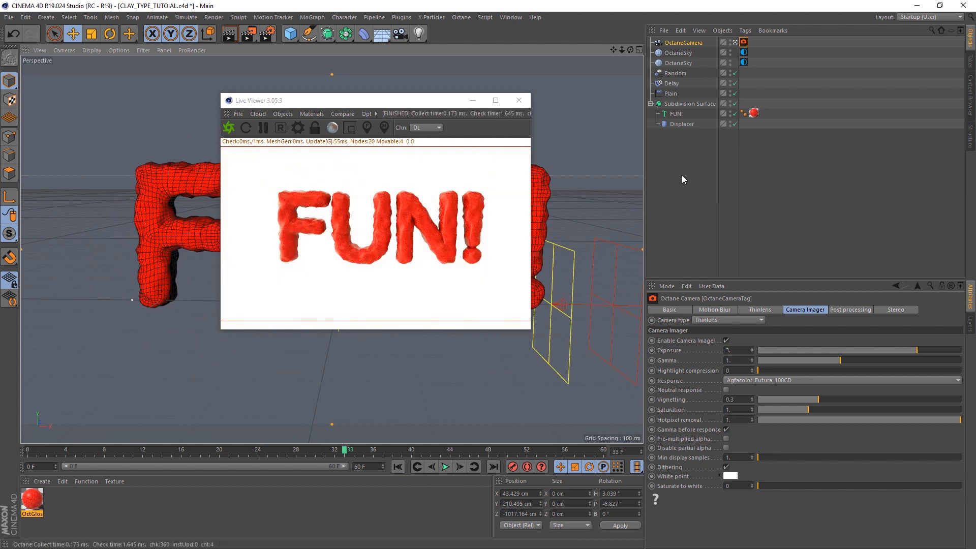
Set the Global Scale of the Displacer's noise shader to 343 %.
click(682, 124)
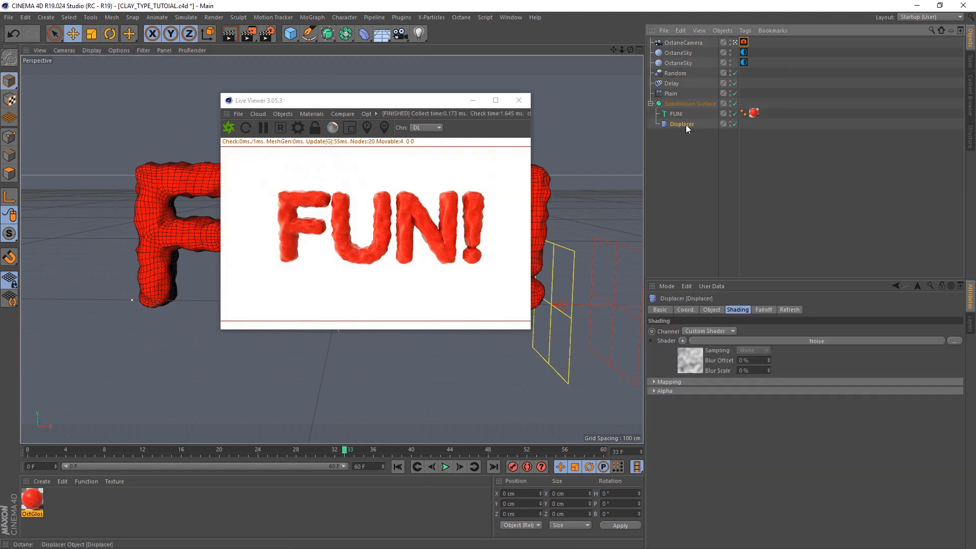
click(771, 341)
drag(743, 451, 743, 427)
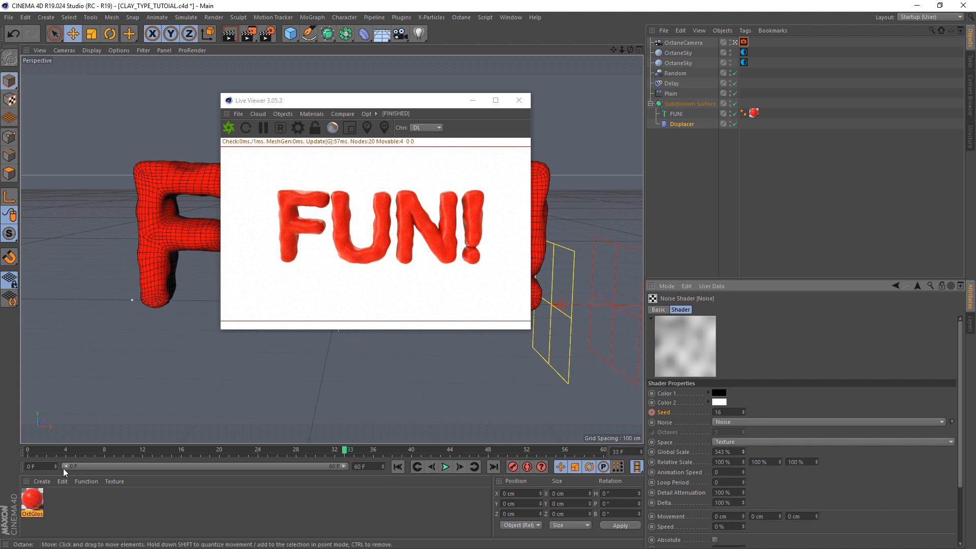
Open the red glossy material in the Node Editor, add a Noise texture to its Bump channel, and close the Material Editor.
double_click(32, 501)
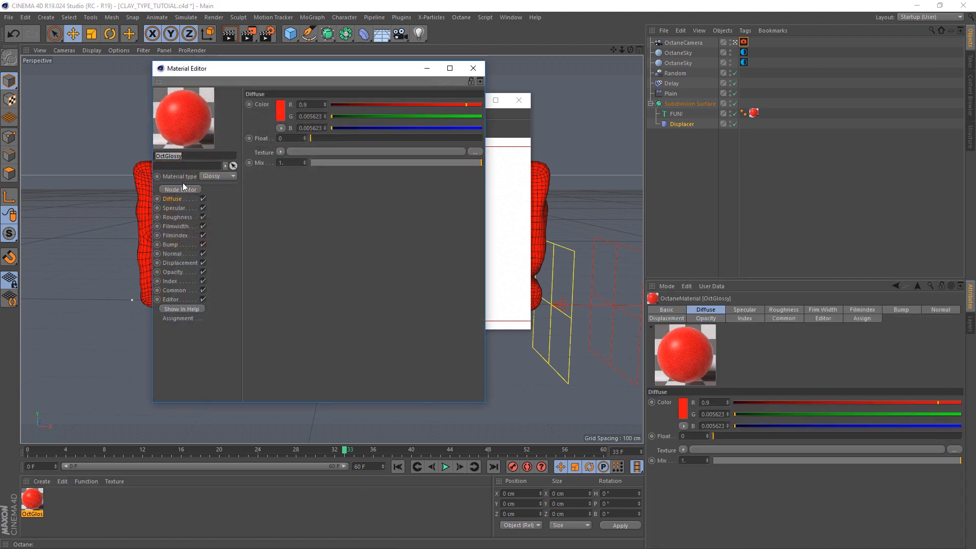
click(182, 187)
click(387, 308)
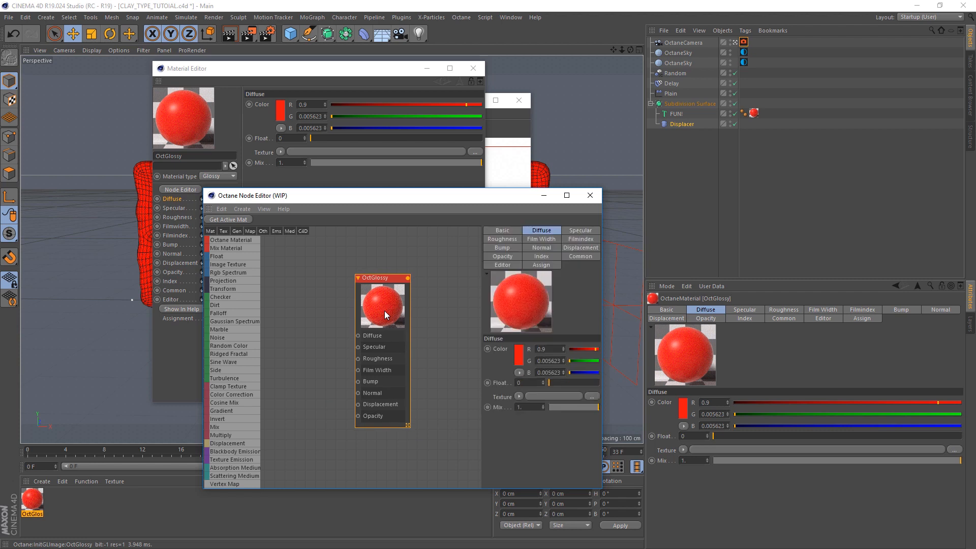
click(505, 247)
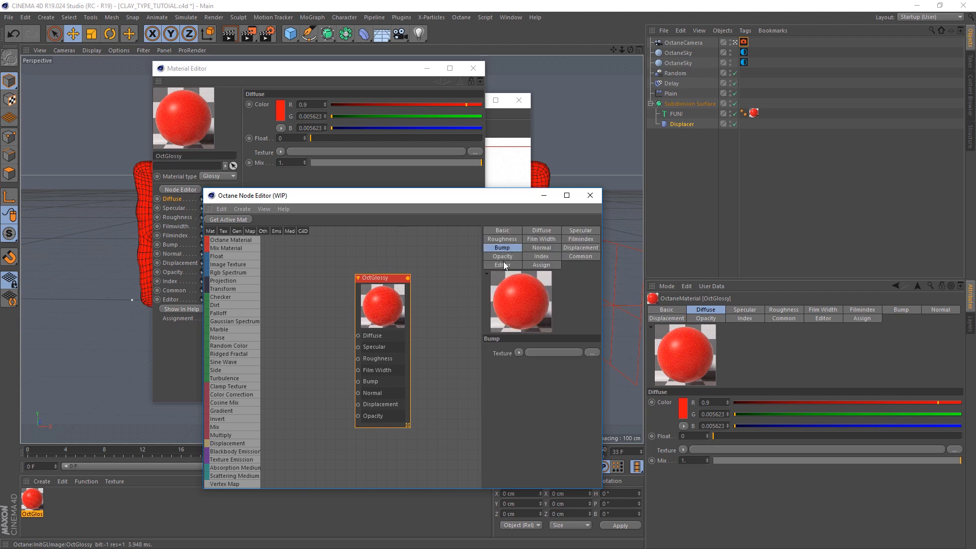
click(519, 353)
click(528, 213)
drag(305, 196, 562, 232)
click(473, 68)
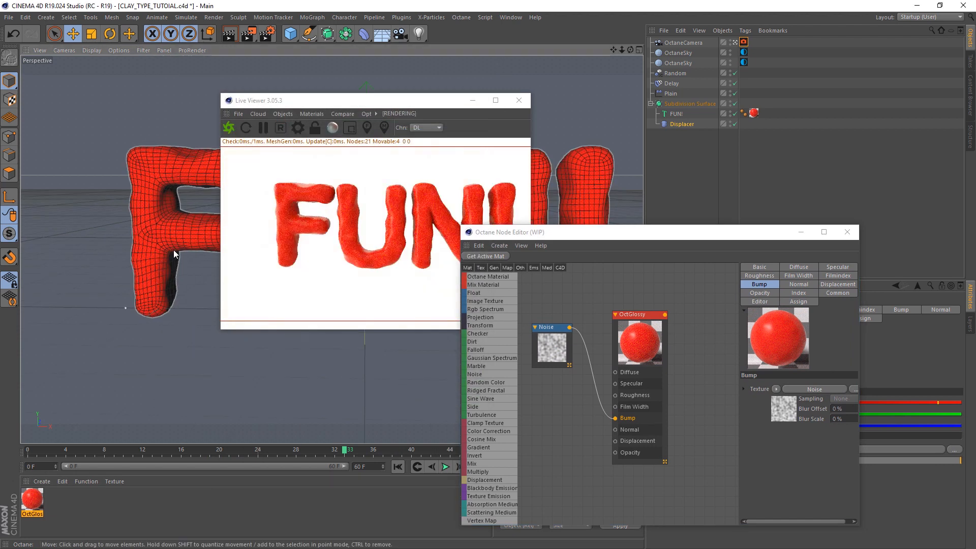
Set the bump Noise node's Global Scale to 120 %, with the letters framed closer for checking.
scroll(173, 249, up, 3)
drag(551, 350, 549, 333)
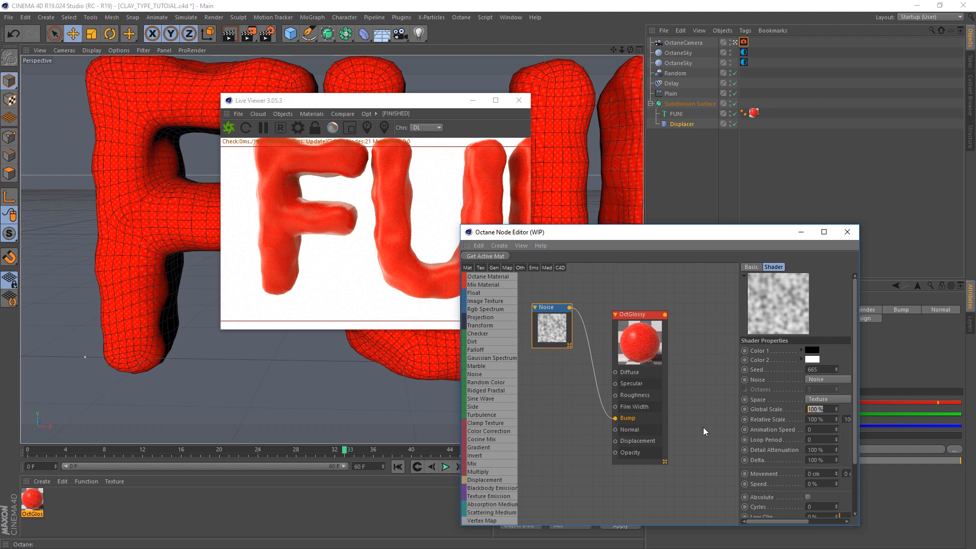
text(120)
key(Return)
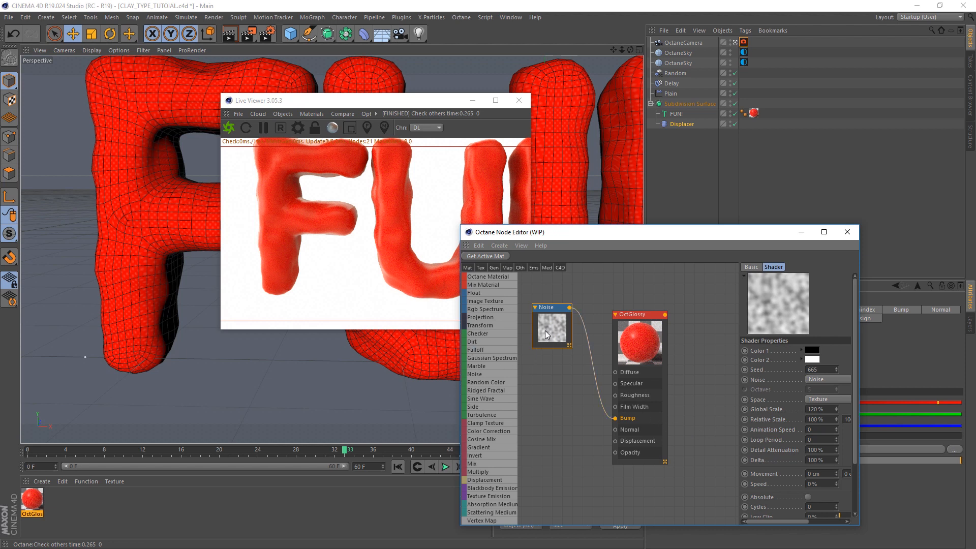
Insert a Color Correction node between the Noise texture and the material's Bump channel, and set its Contrast to 7.
drag(556, 393, 560, 387)
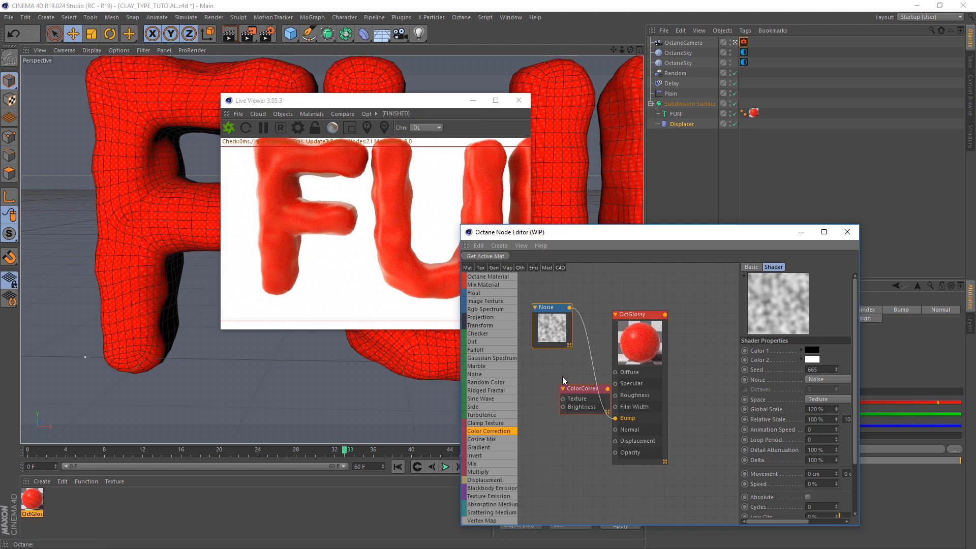
drag(570, 308, 570, 392)
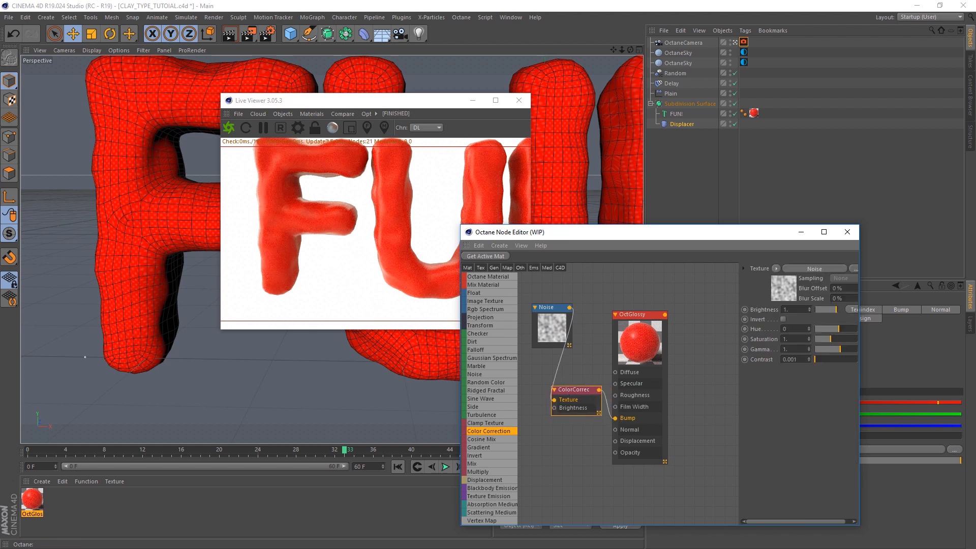
drag(799, 360, 755, 359)
text(7)
key(Return)
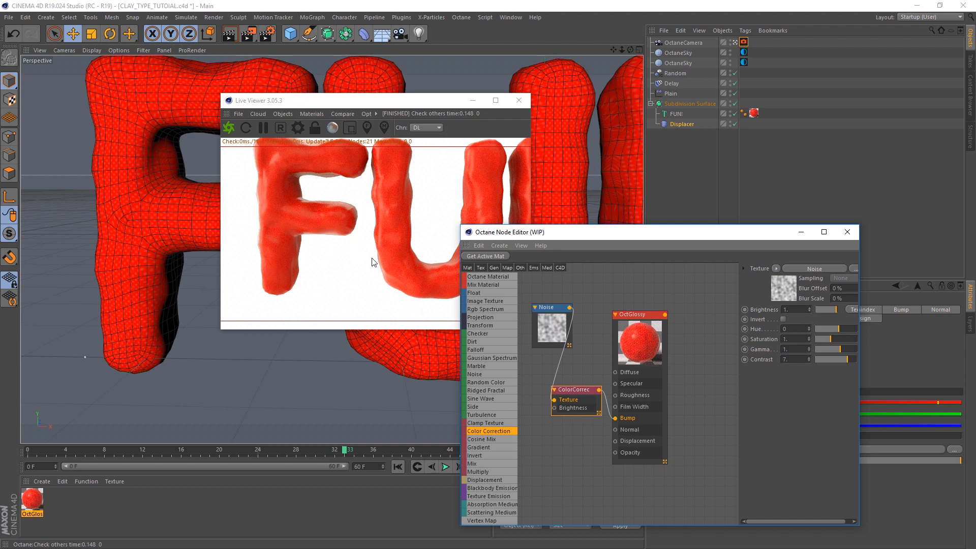
Return to the first frame and copy the animation track of the Seed parameter in the Displacer's noise shader.
click(552, 325)
drag(706, 232, 427, 132)
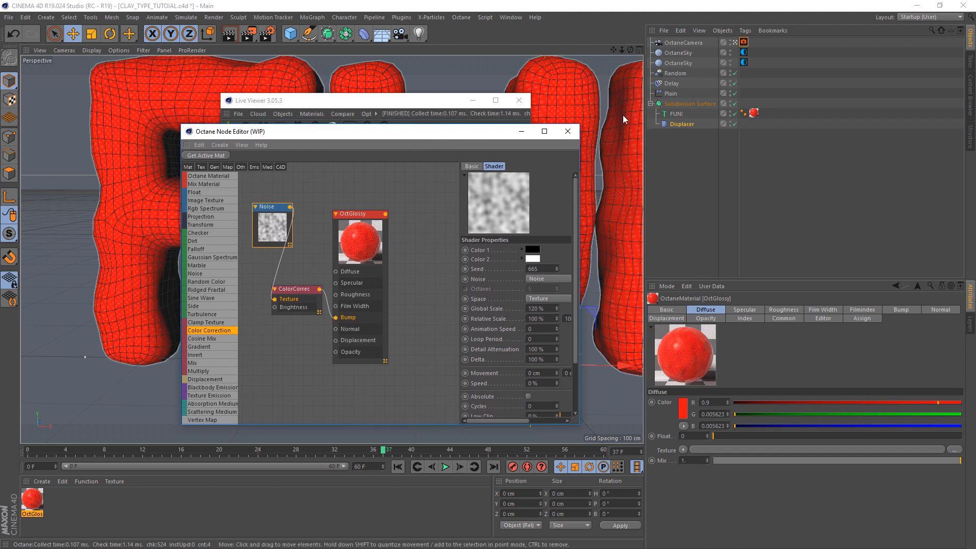
click(680, 123)
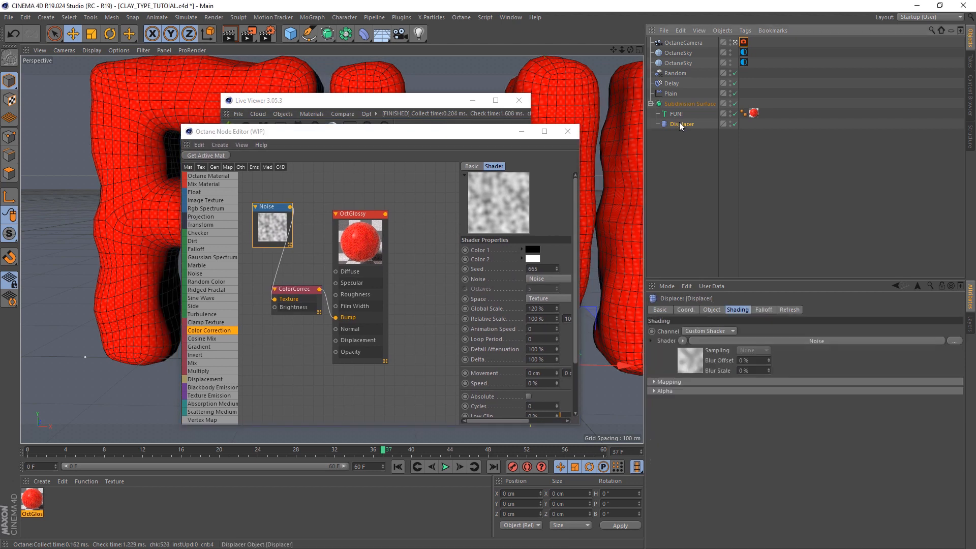
click(718, 340)
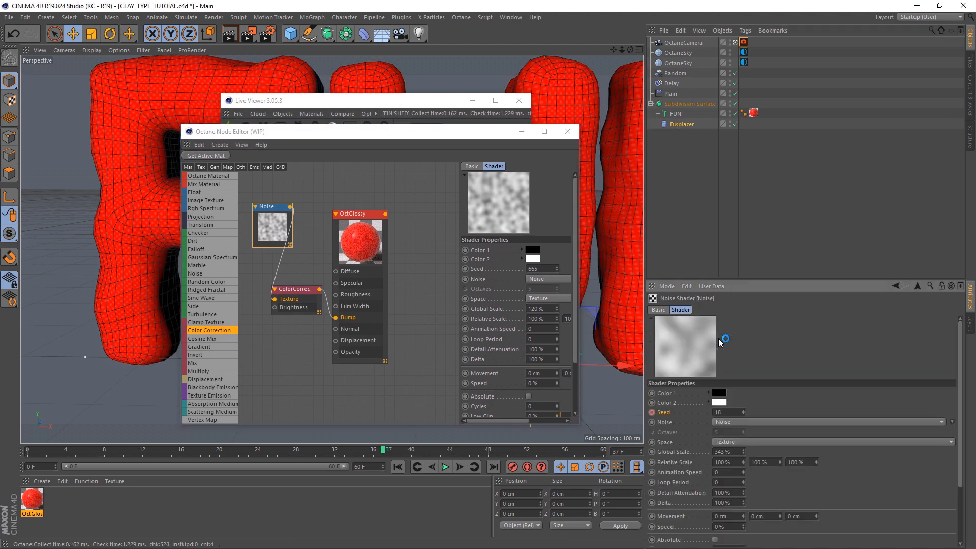
click(398, 467)
right_click(663, 412)
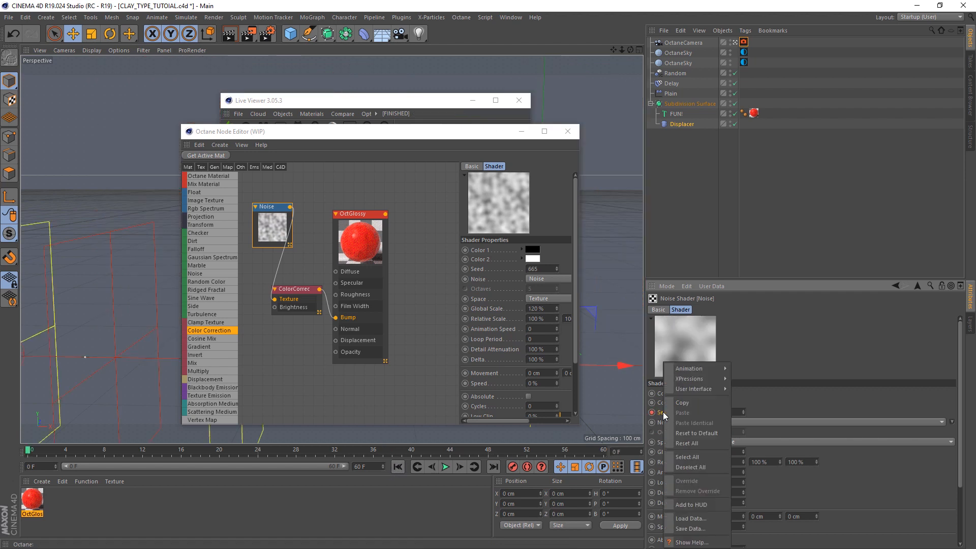
mouse_move(685, 368)
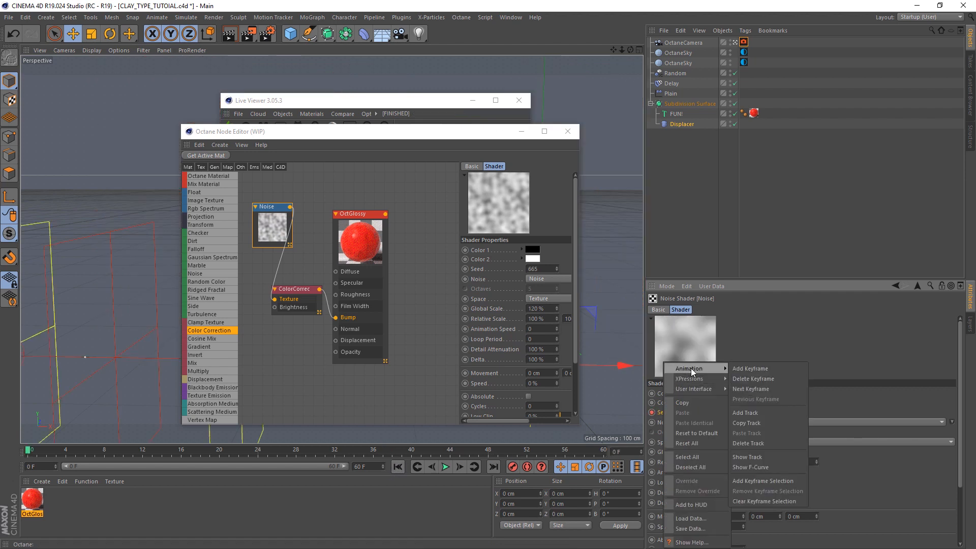
click(759, 424)
Paste the copied animation track onto the Seed of the bump Noise node.
click(272, 227)
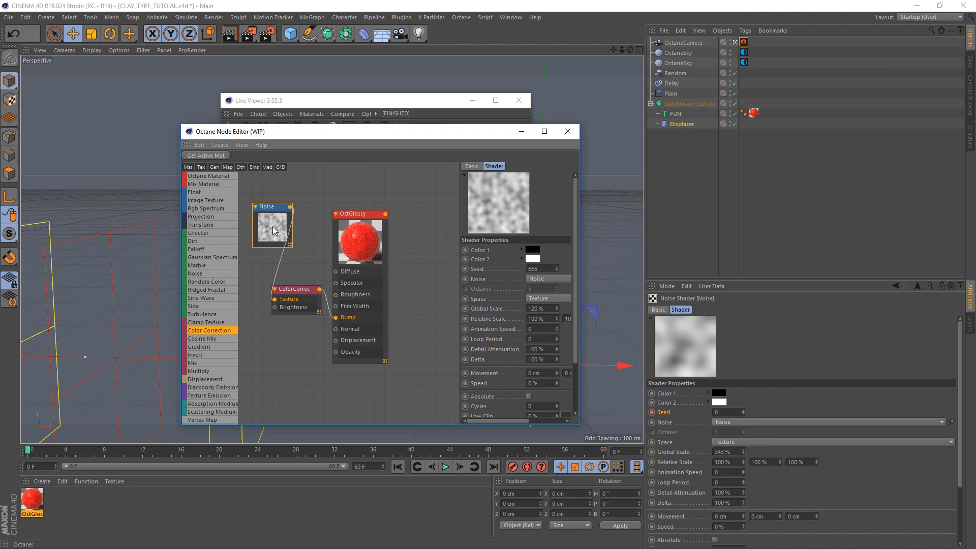
right_click(475, 270)
mouse_move(487, 276)
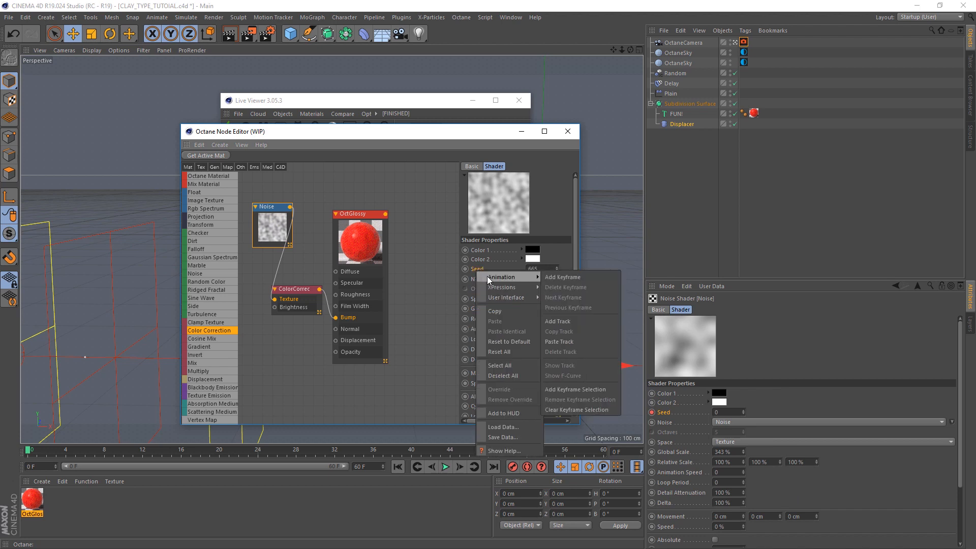
click(559, 342)
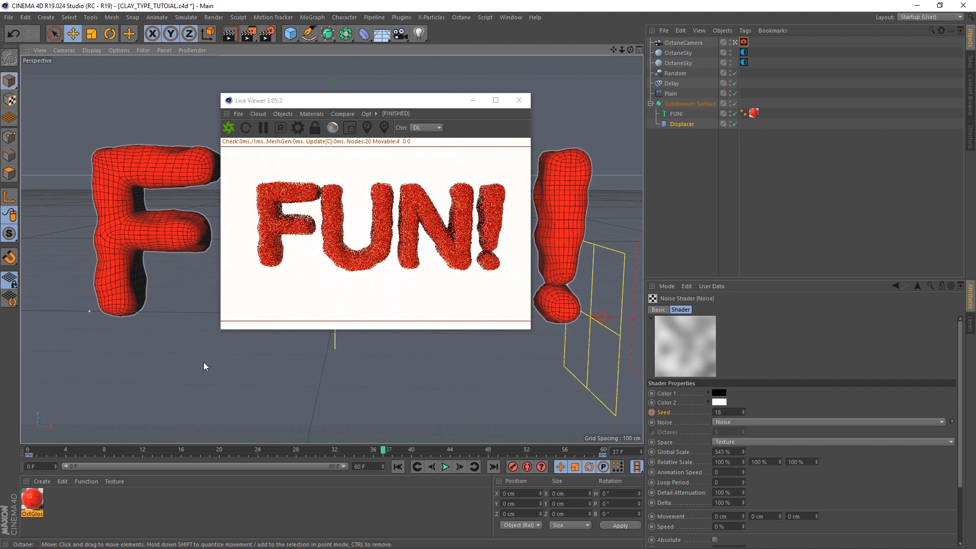
Set the Global Scale of the Displacer's noise shader to 551 % and play the animation to check the deformation.
click(684, 123)
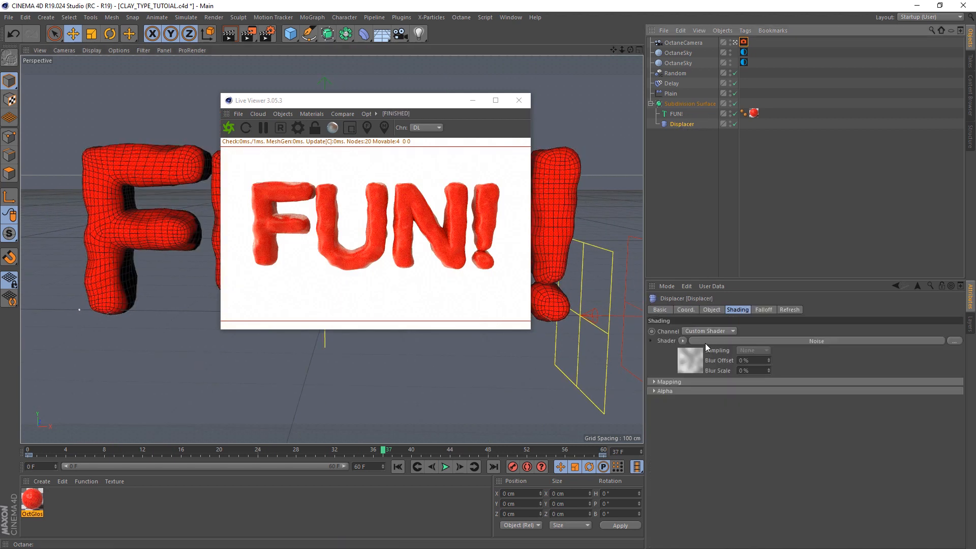
click(763, 310)
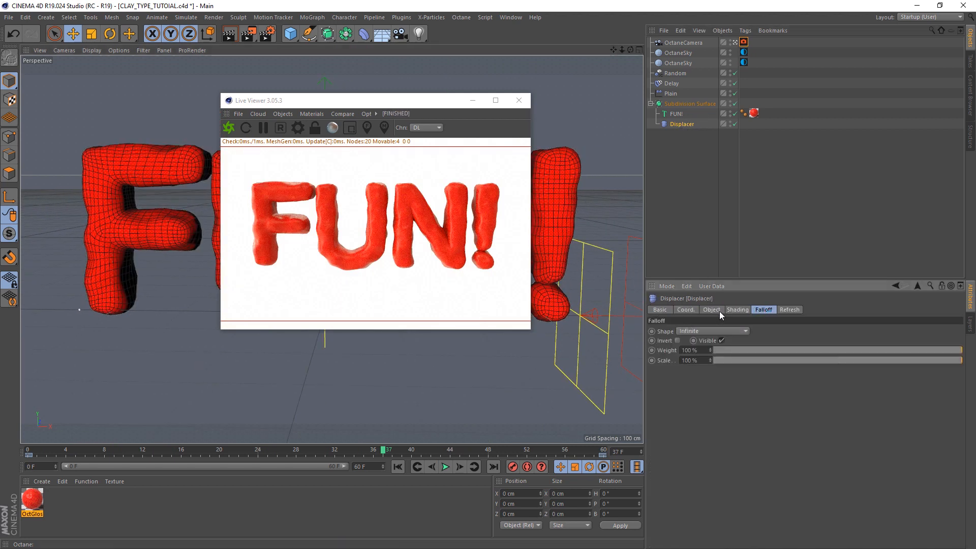
click(738, 309)
click(704, 341)
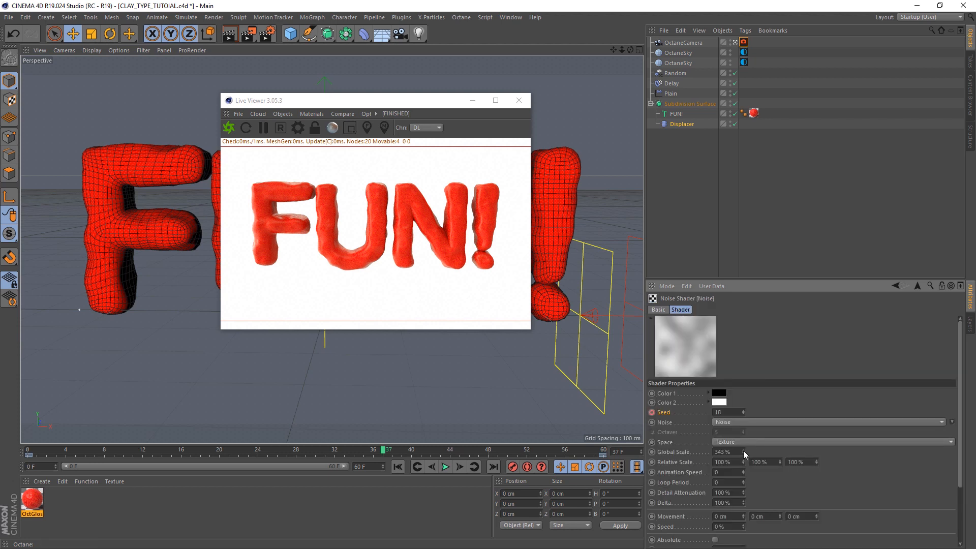
drag(743, 450, 772, 450)
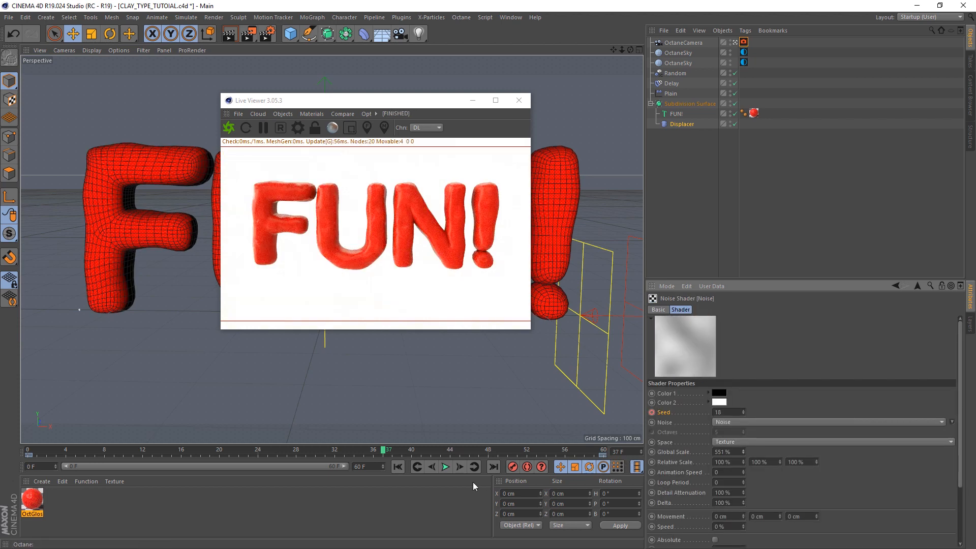
click(445, 467)
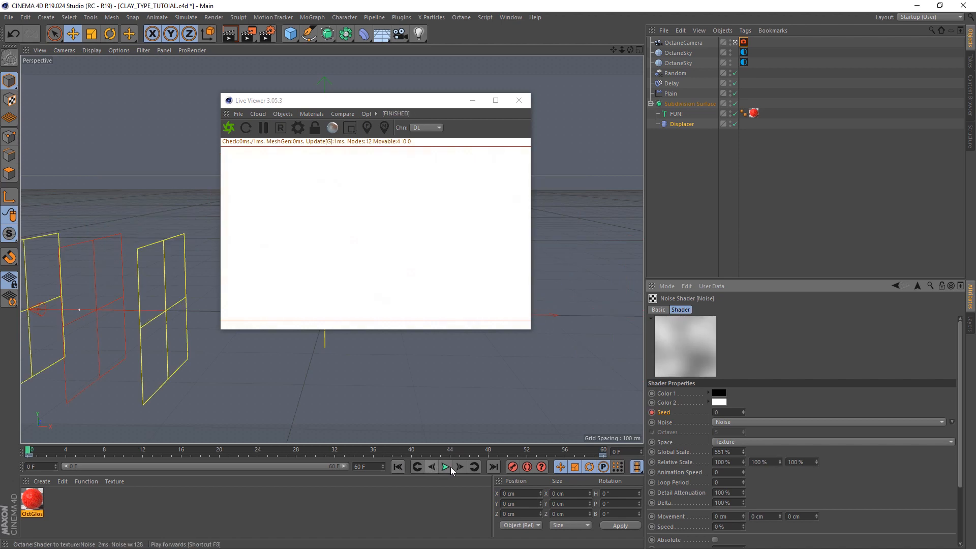
click(446, 467)
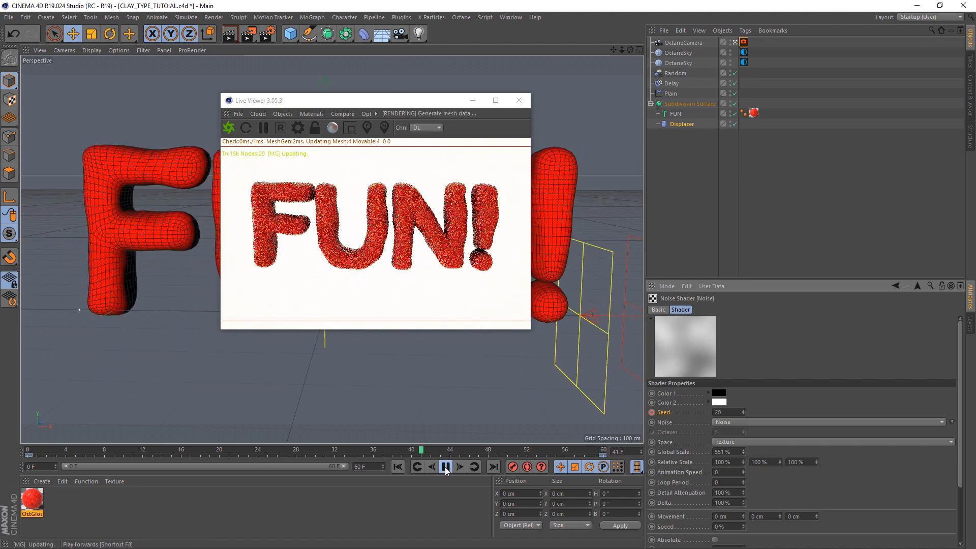